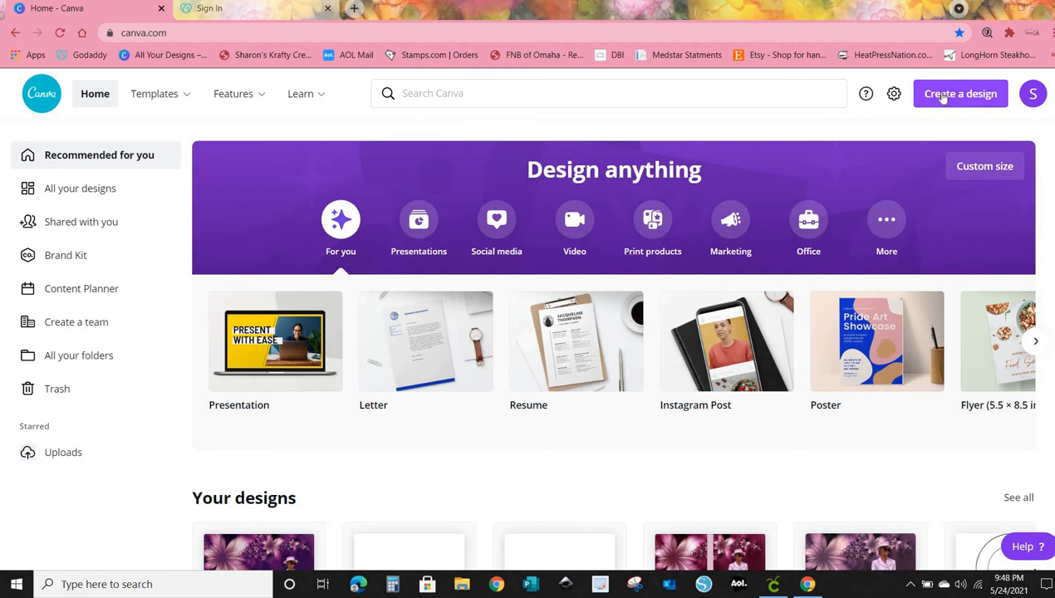
# Create a new custom-size design 12.5 in wide and 8.75 in high
pyautogui.click(943, 97)
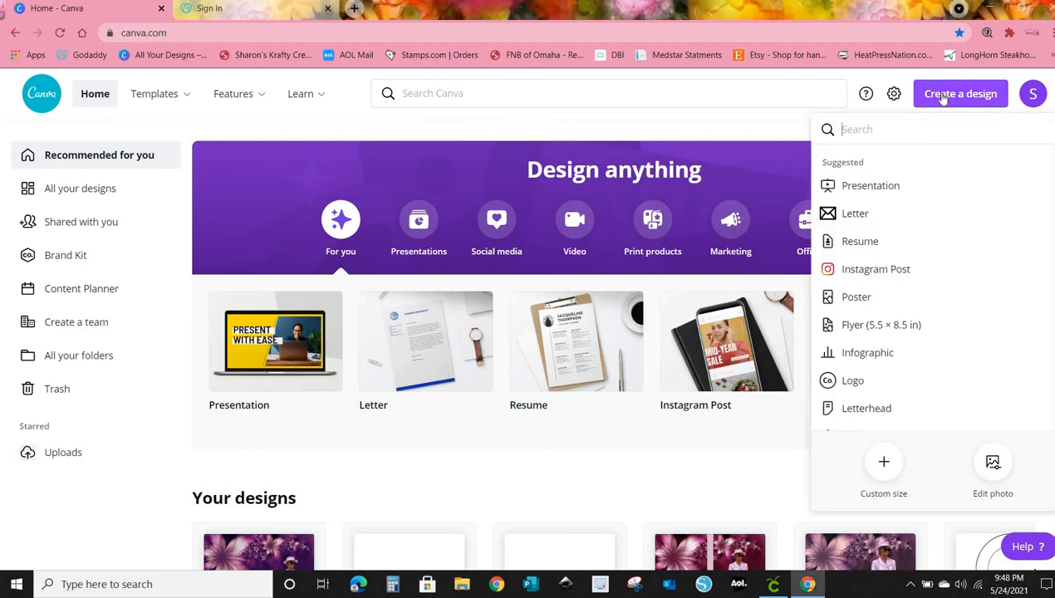
pyautogui.click(884, 464)
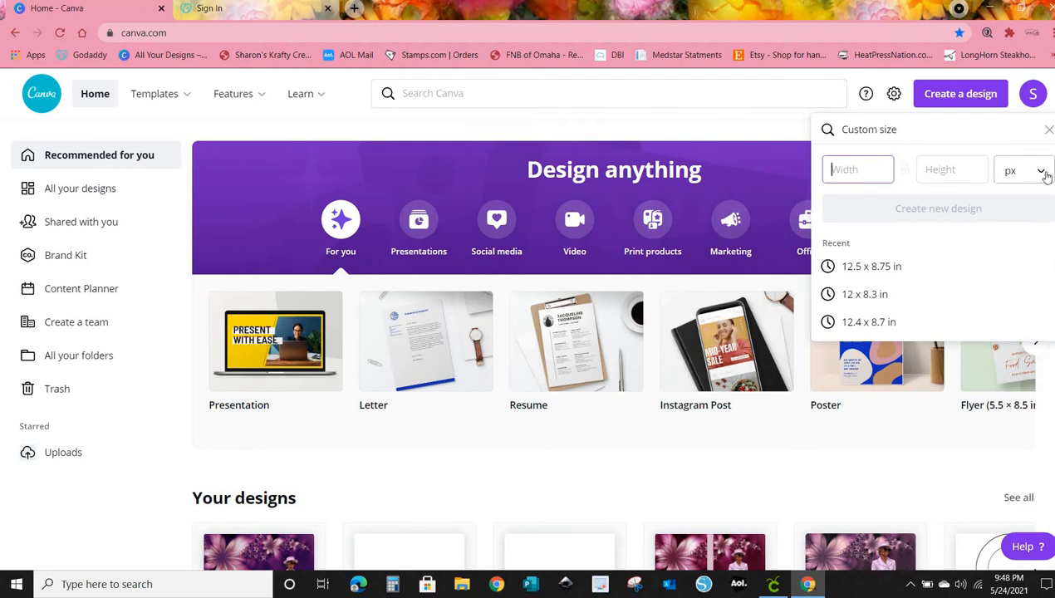
pyautogui.click(1041, 172)
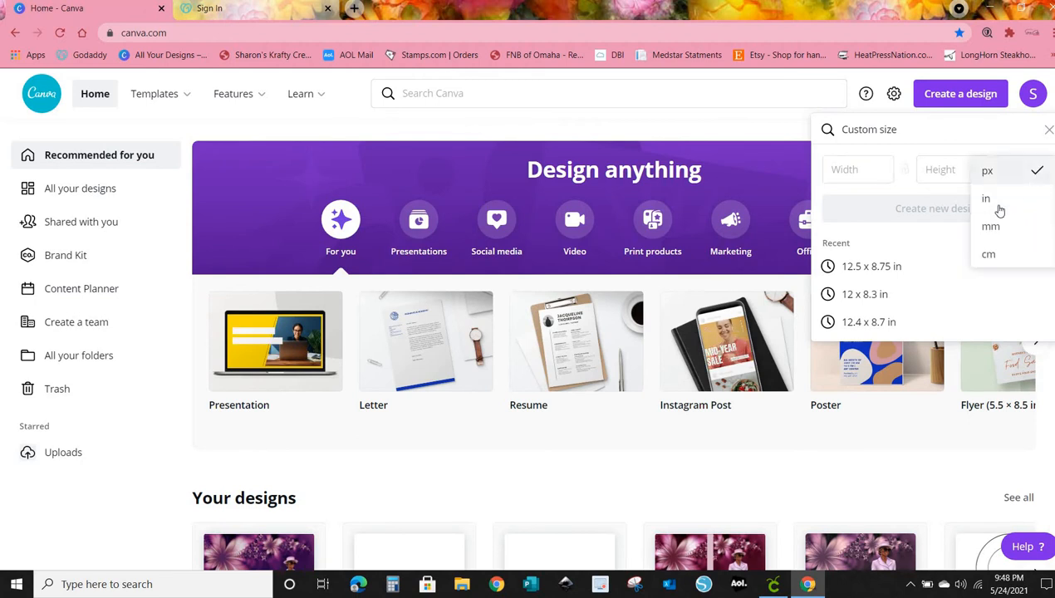
pyautogui.click(989, 190)
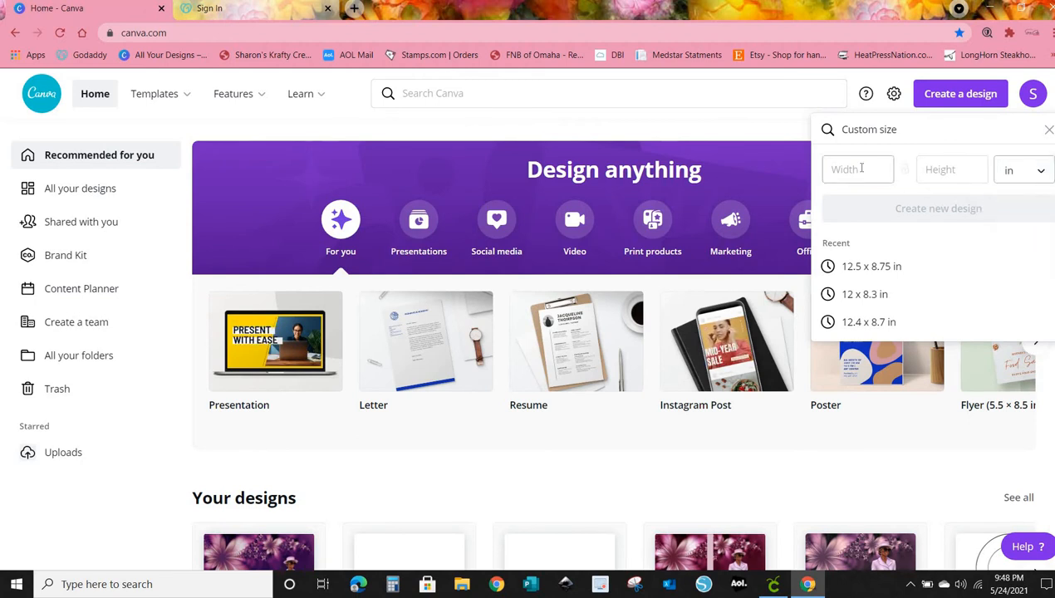
pyautogui.click(865, 167)
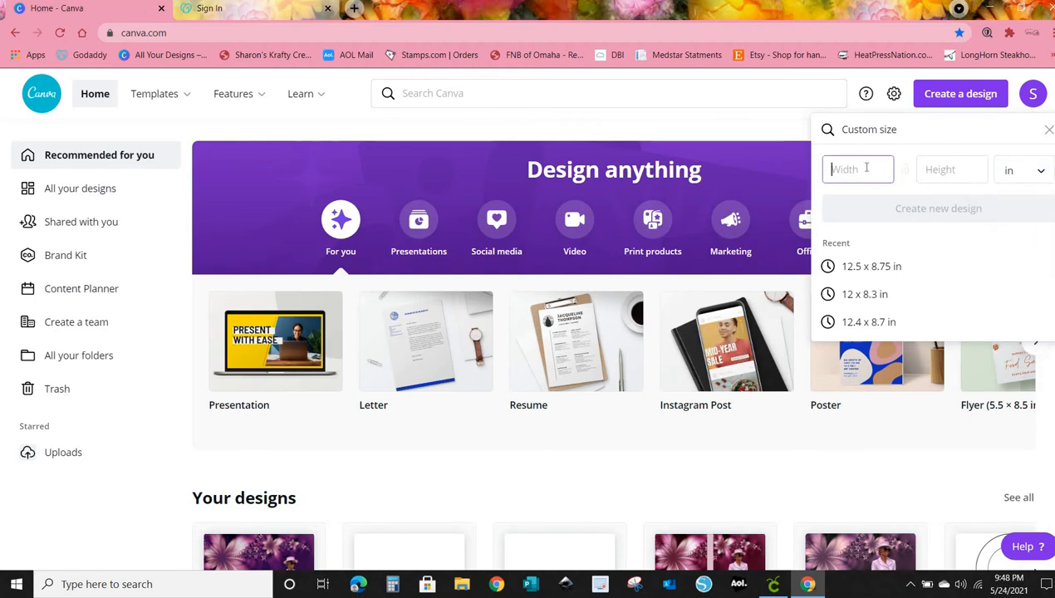
pyautogui.write('12')
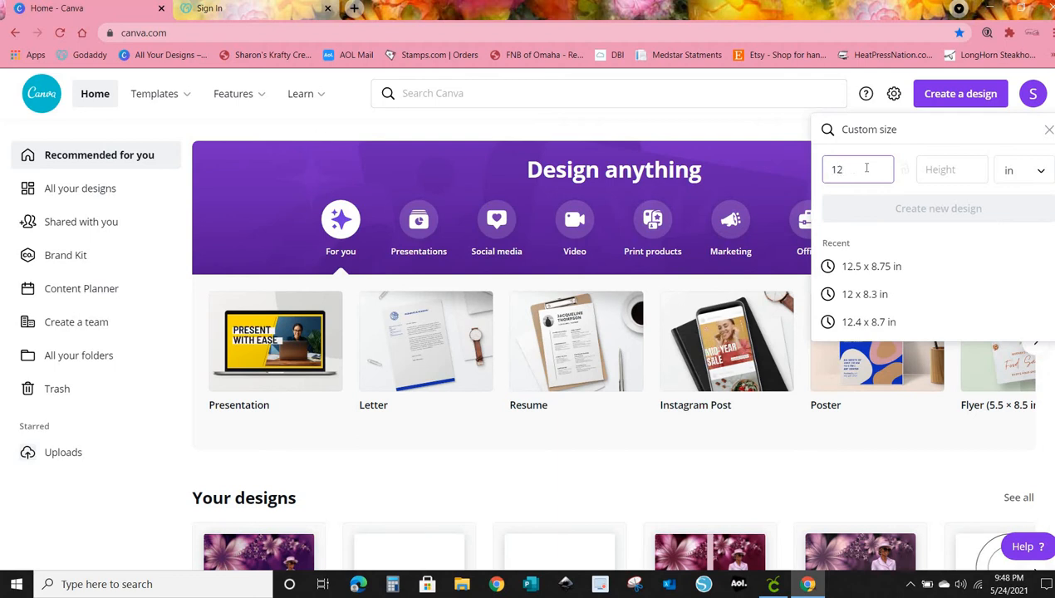
pyautogui.write('.5')
pyautogui.press('Tab')
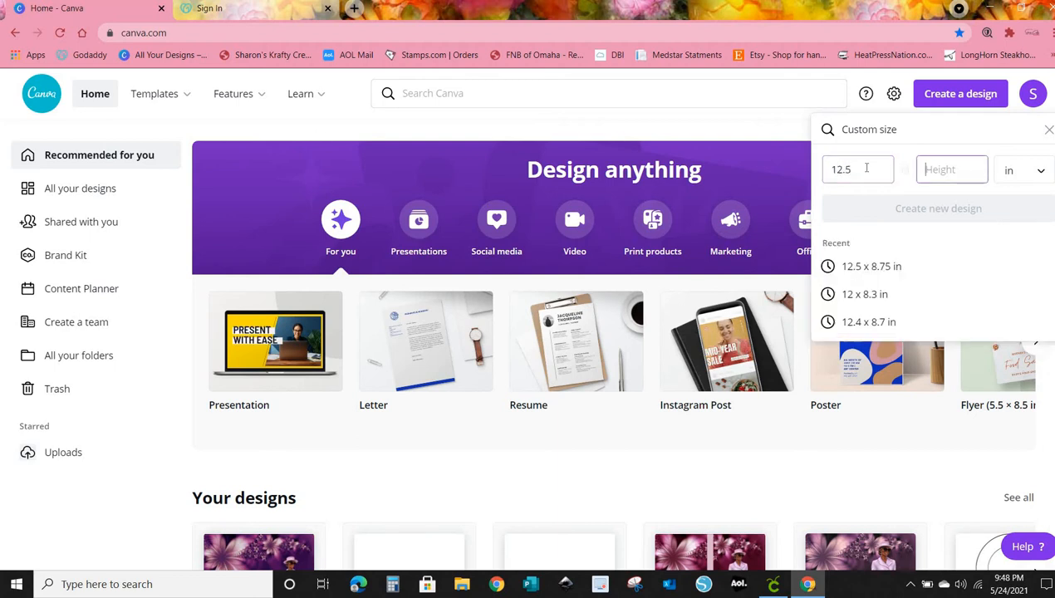
pyautogui.write('8.75')
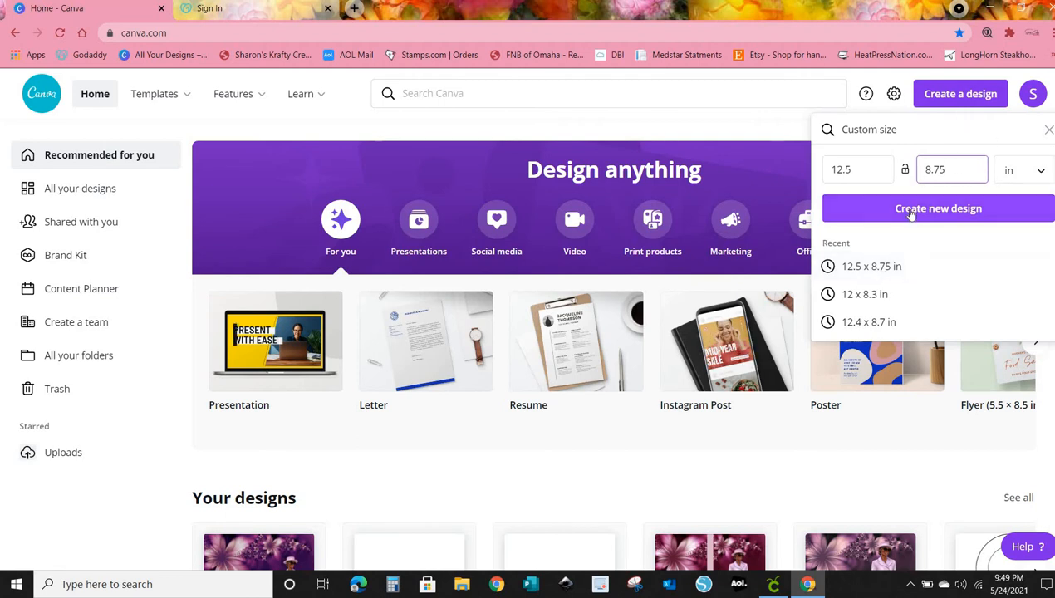
pyautogui.click(911, 212)
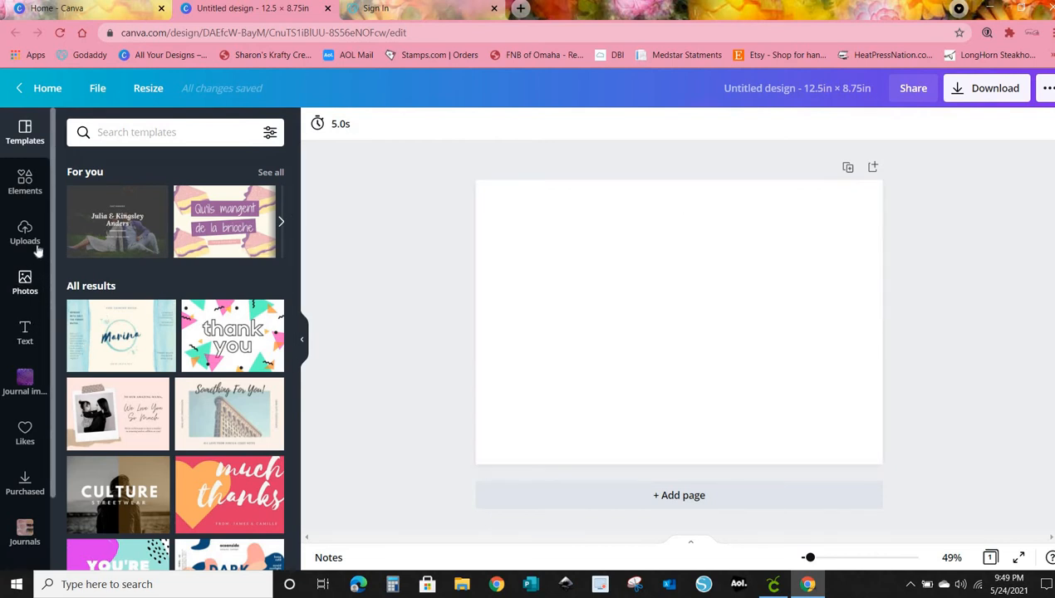
# Add a square shape to the blank page and narrow it into a thin vertical bar
pyautogui.click(24, 191)
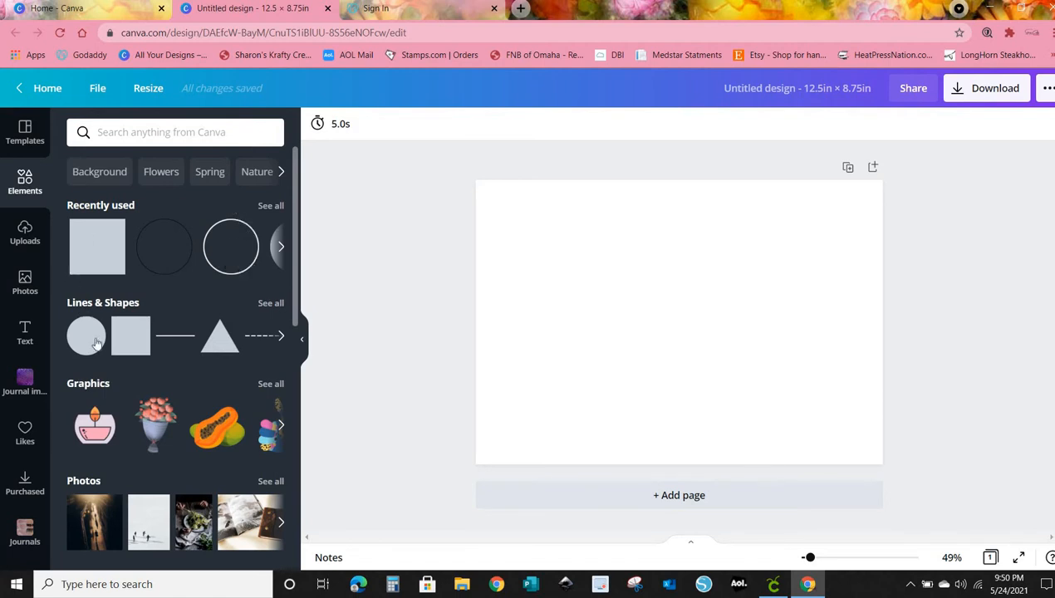
pyautogui.scroll(-3, 145, 405)
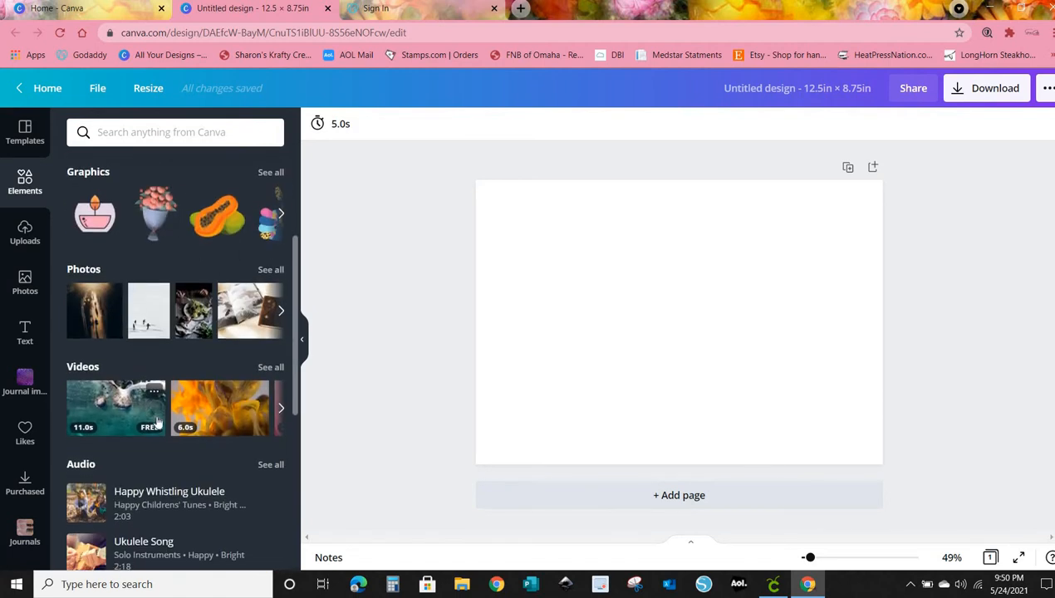
pyautogui.scroll(-2, 157, 420)
pyautogui.scroll(5, 161, 419)
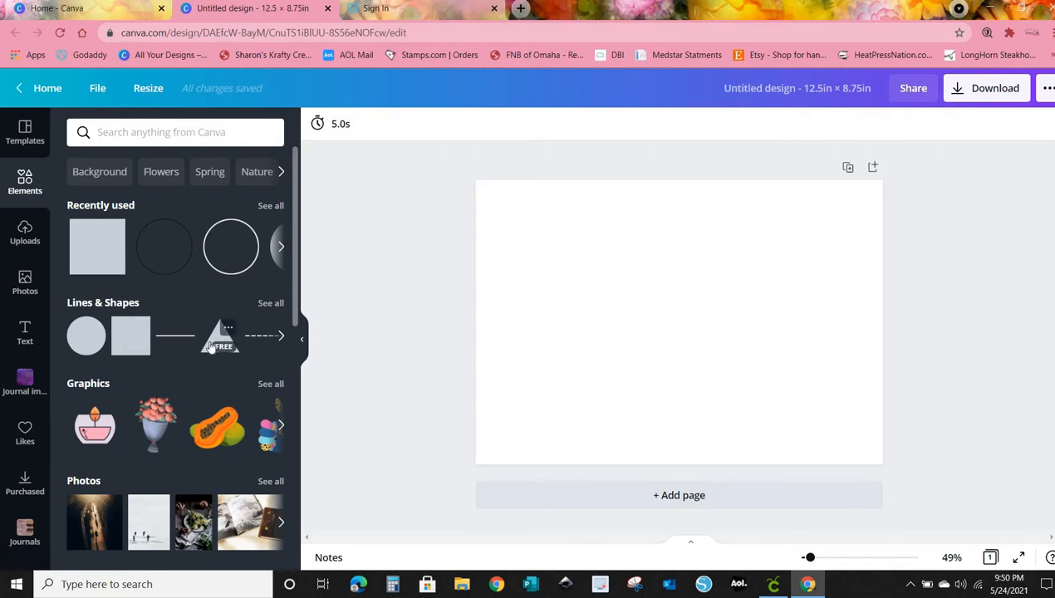
pyautogui.moveTo(221, 447)
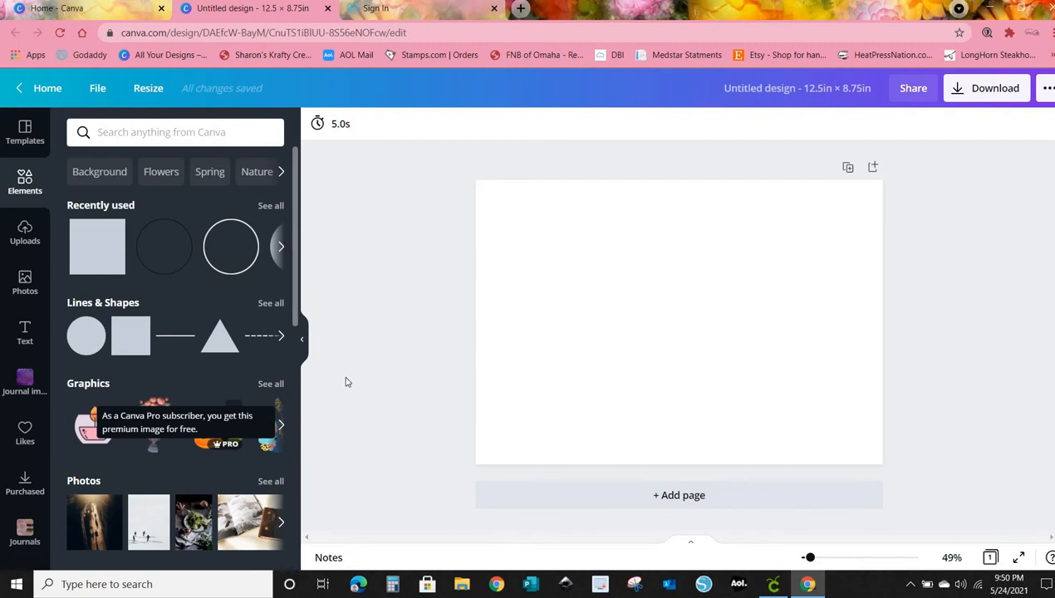
pyautogui.click(128, 326)
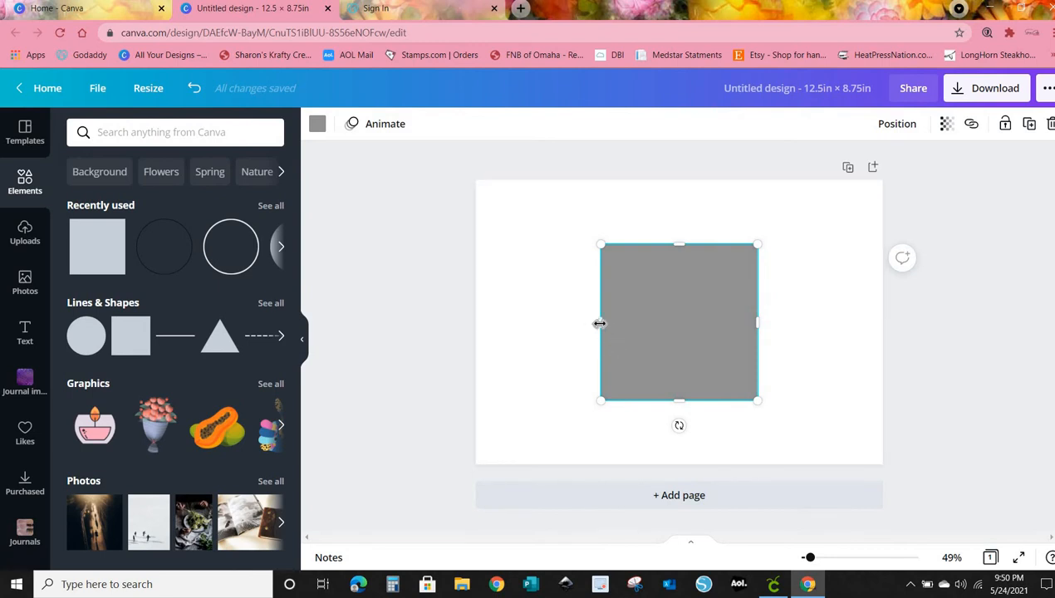
pyautogui.moveTo(599, 324); pyautogui.dragTo(788, 296)
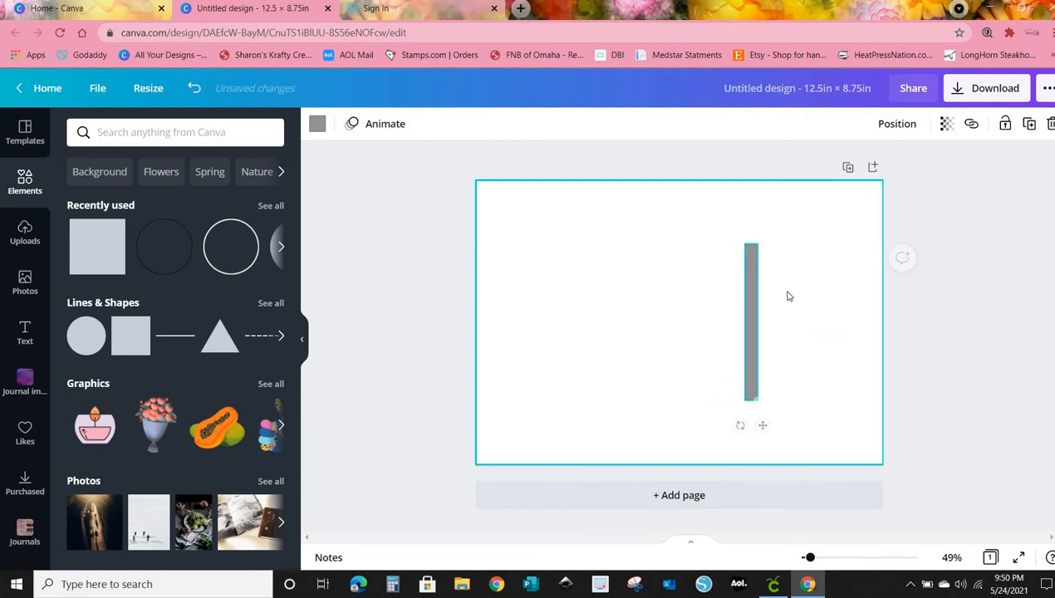
# Stretch the grey bar over the full page height, about 0.7 by 8.8 in, and centre it on the page as a spine
pyautogui.moveTo(737, 262); pyautogui.dragTo(679, 211)
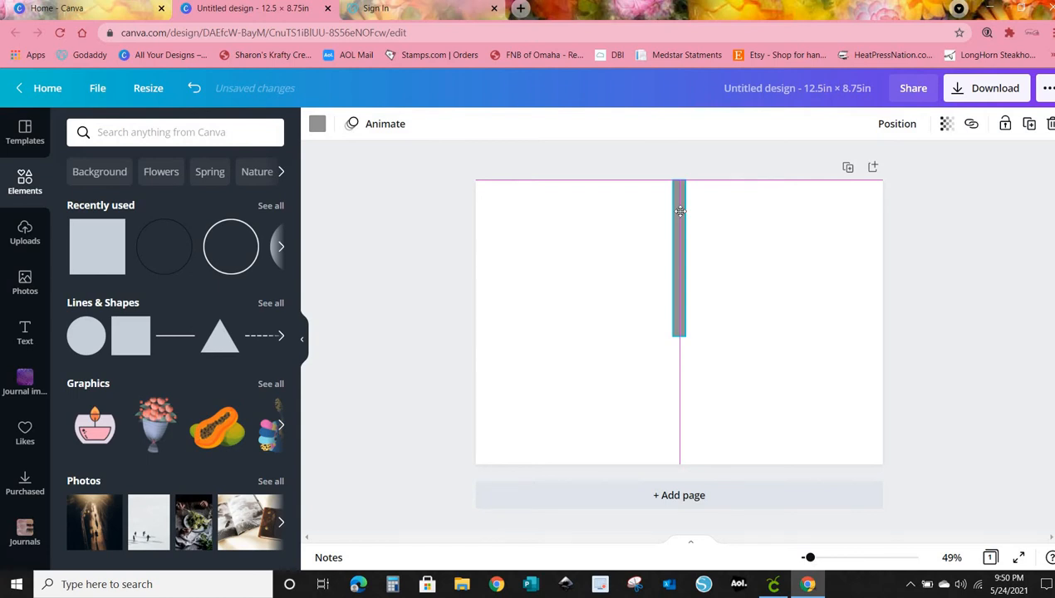
pyautogui.moveTo(679, 211)
pyautogui.mouseDown()
pyautogui.moveTo(679, 233)
pyautogui.moveTo(682, 210)
pyautogui.mouseUp()
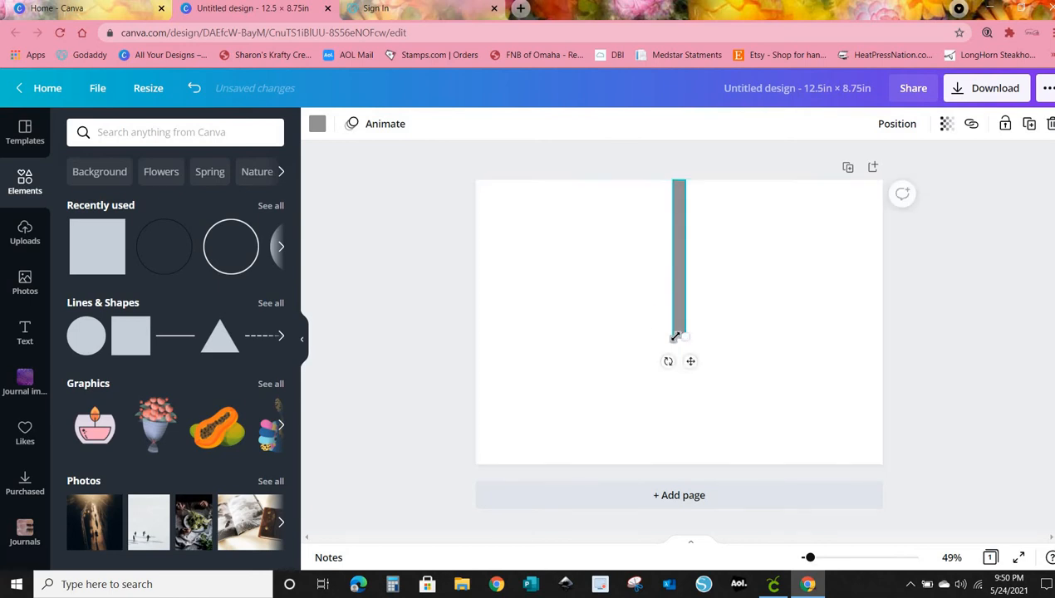
pyautogui.moveTo(678, 360); pyautogui.dragTo(652, 469)
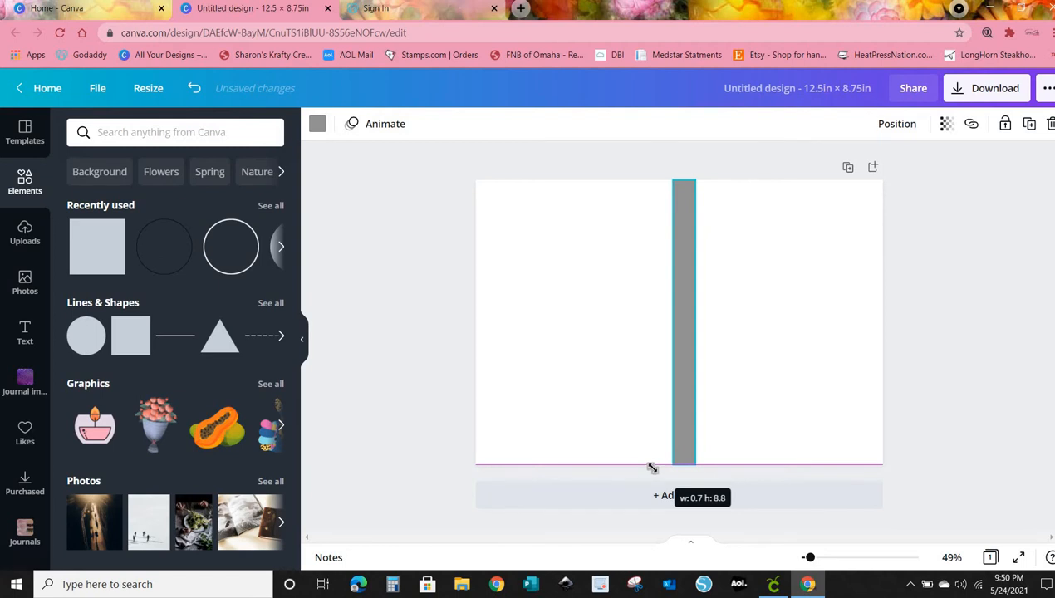
pyautogui.moveTo(649, 484); pyautogui.dragTo(655, 466)
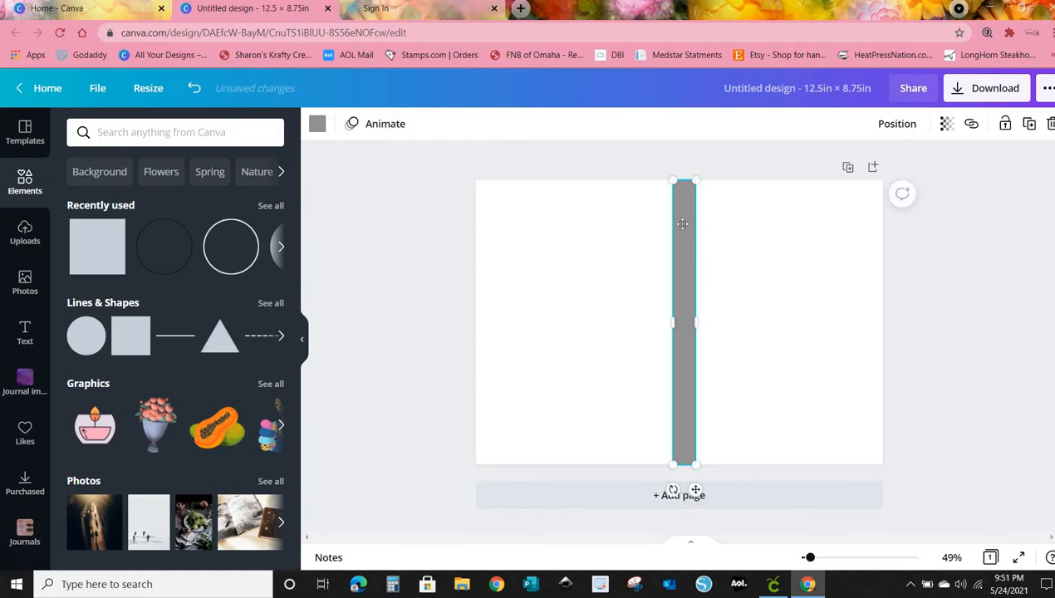
pyautogui.moveTo(685, 225); pyautogui.dragTo(682, 224)
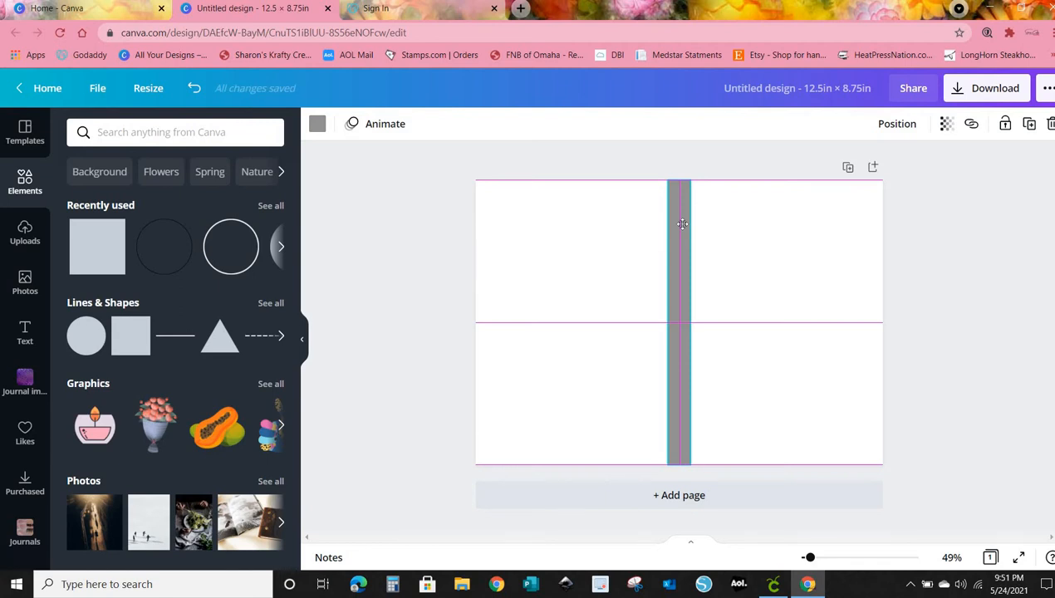
pyautogui.moveTo(682, 224); pyautogui.dragTo(683, 229)
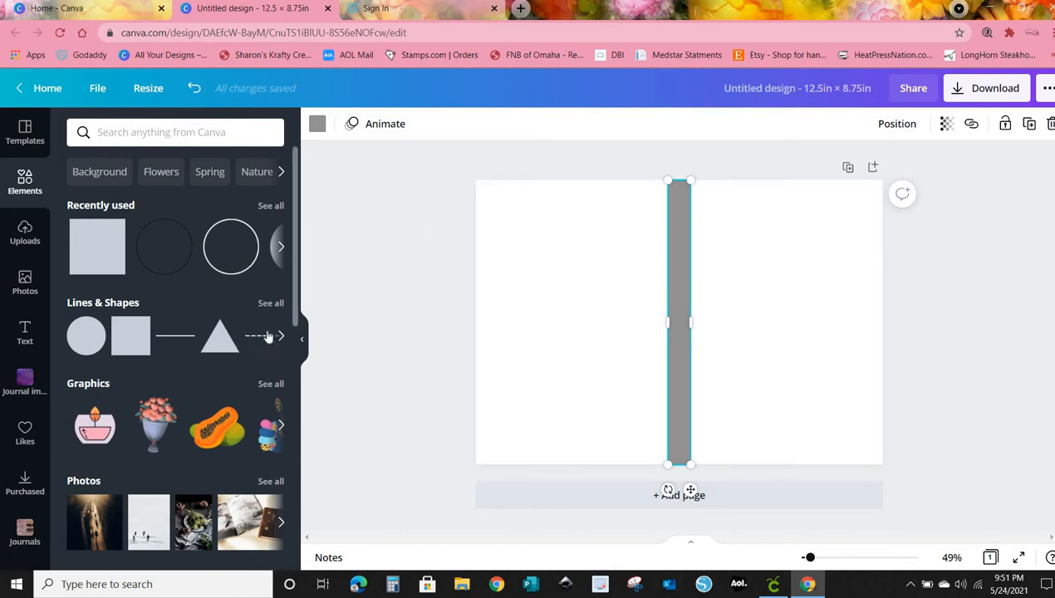
pyautogui.scroll(-2, 269, 307)
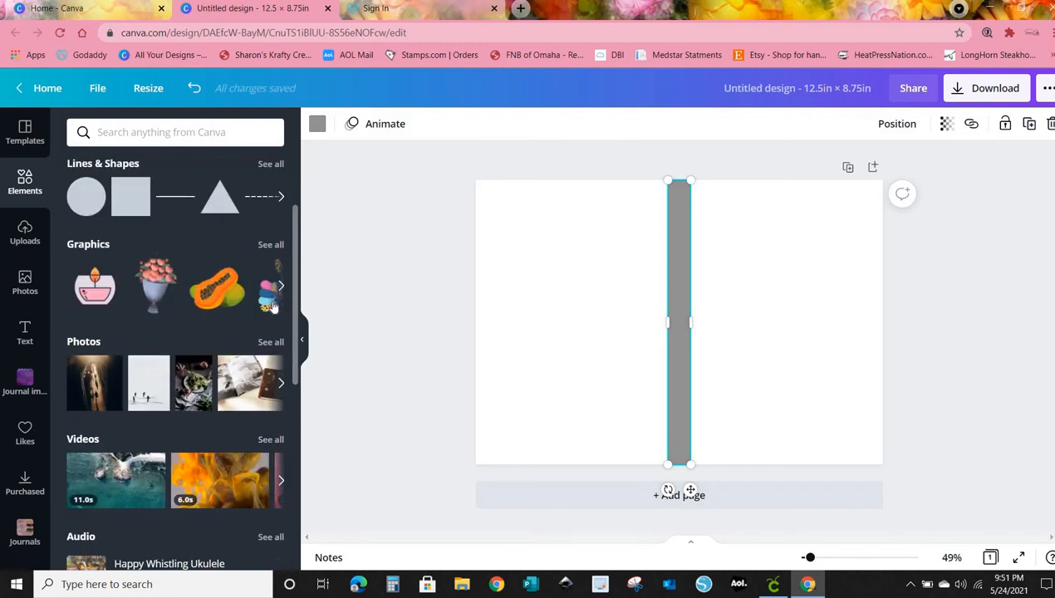
pyautogui.scroll(2, 270, 306)
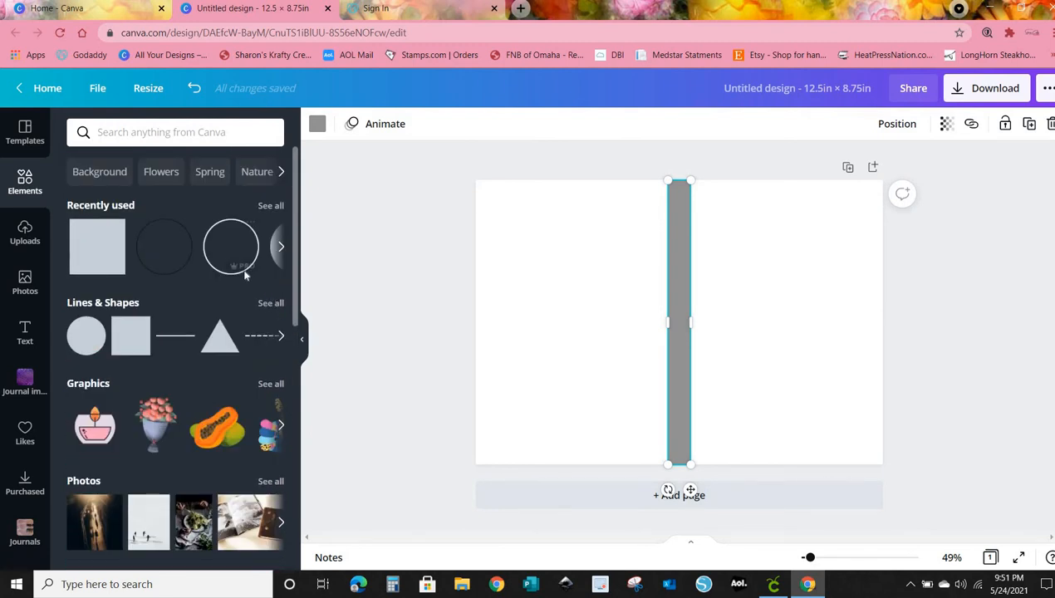
pyautogui.scroll(-10, 245, 276)
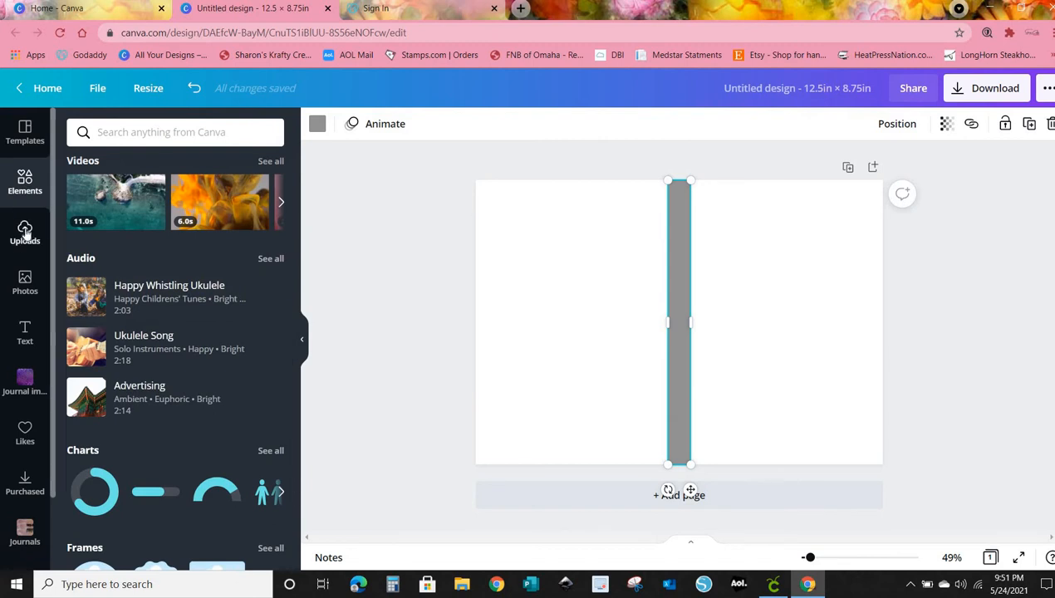
# Add the uploaded burgundy image with pink flowers to the page and set it as the background
pyautogui.click(25, 235)
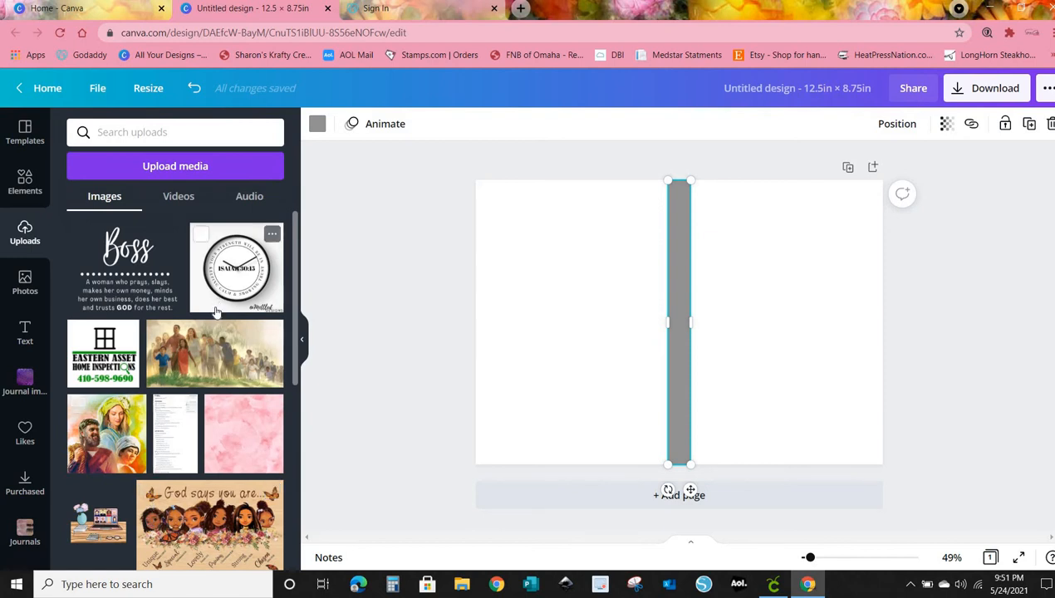
pyautogui.scroll(-3, 222, 332)
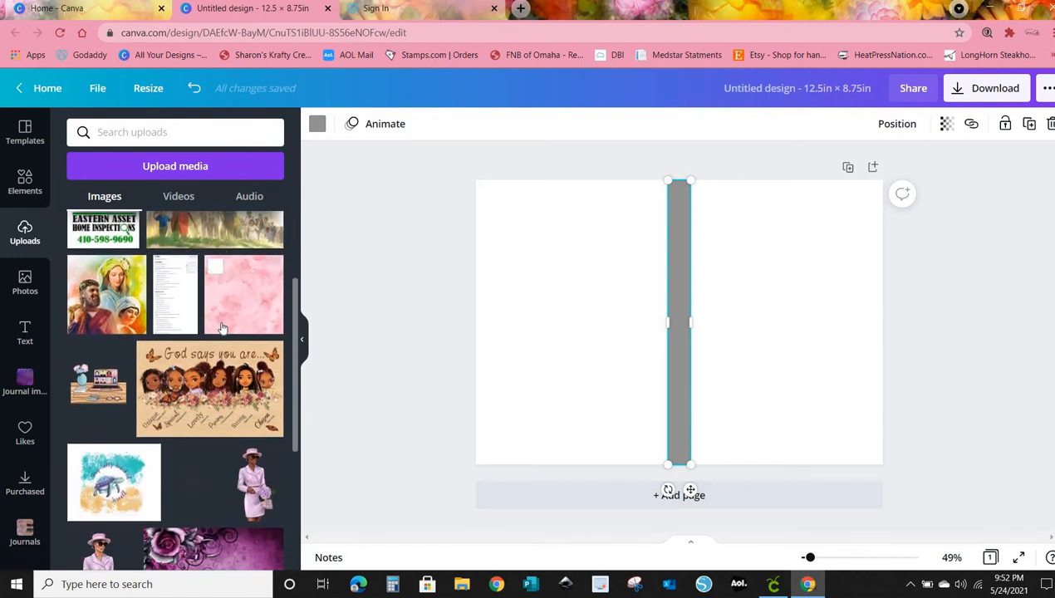
pyautogui.scroll(-3, 222, 329)
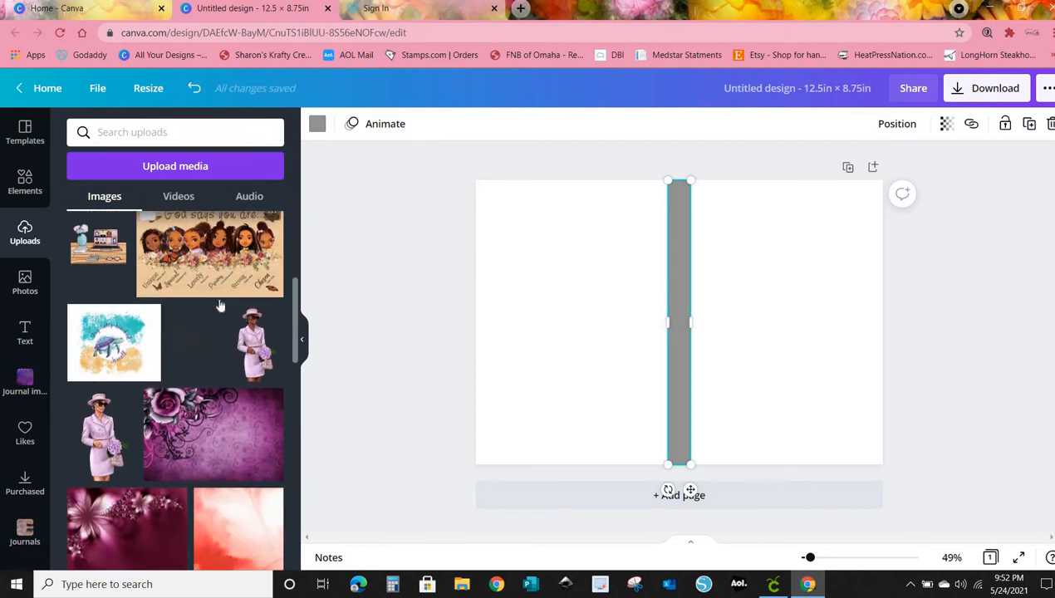
pyautogui.scroll(-2, 219, 304)
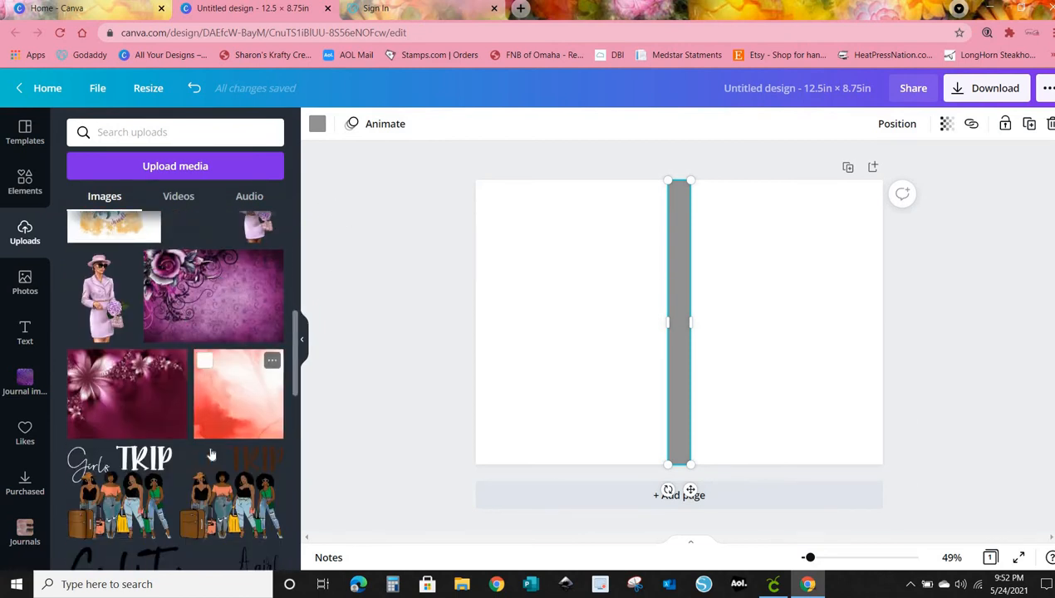
pyautogui.click(128, 392)
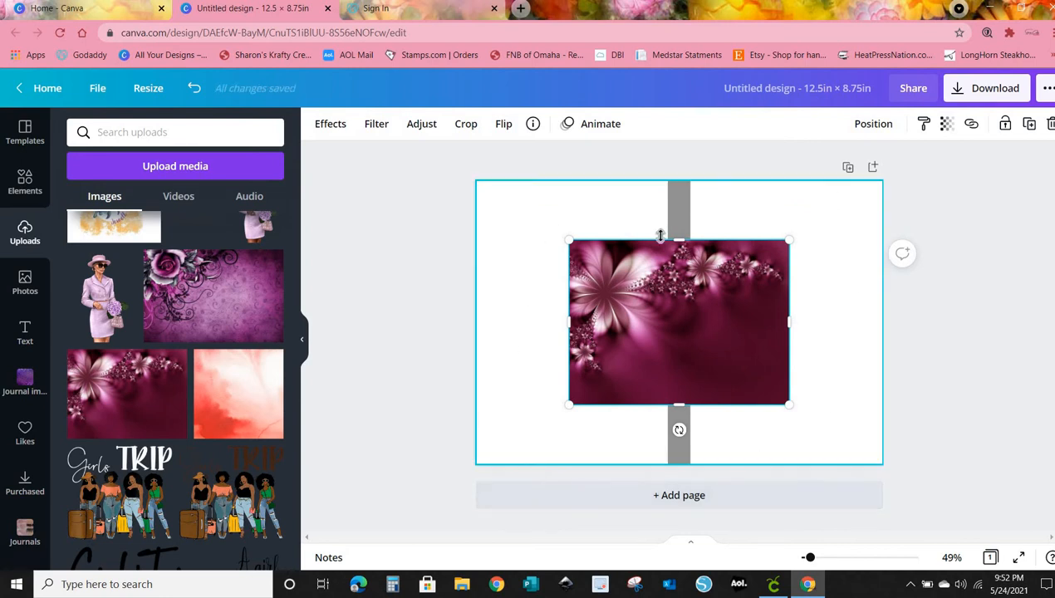
pyautogui.rightClick(603, 260)
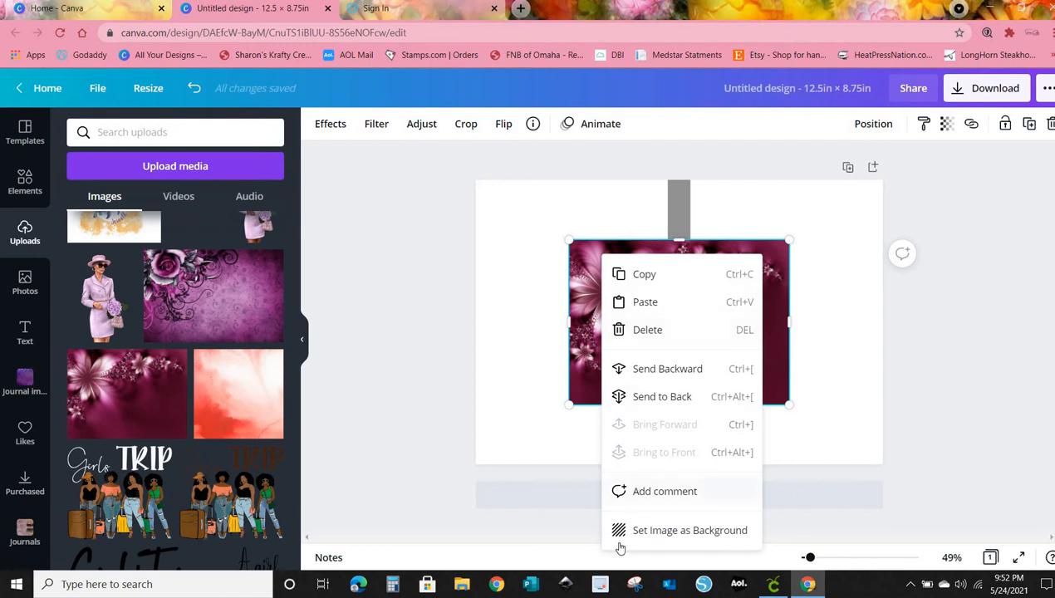
pyautogui.click(710, 535)
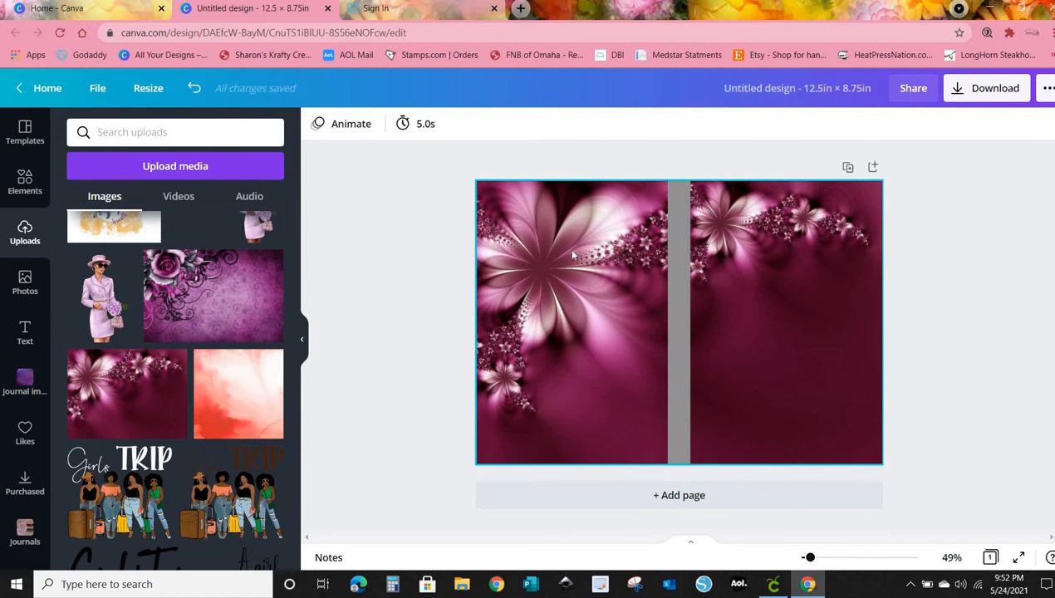
# Add the uploaded woman in the lavender suit and place her on the half right of the spine, against the page's bottom edge
pyautogui.scroll(3, 200, 411)
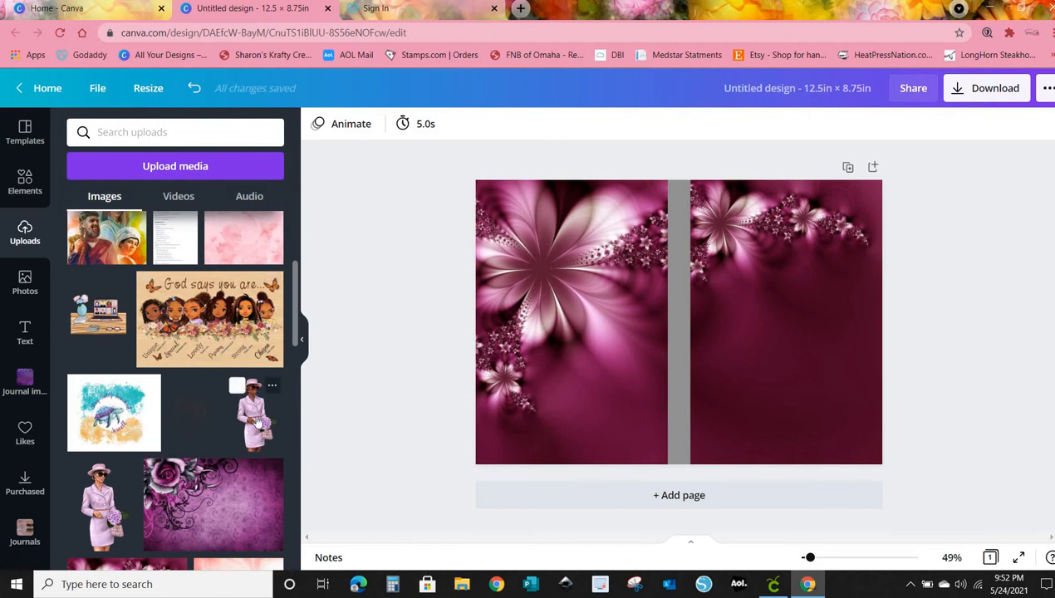
pyautogui.click(260, 424)
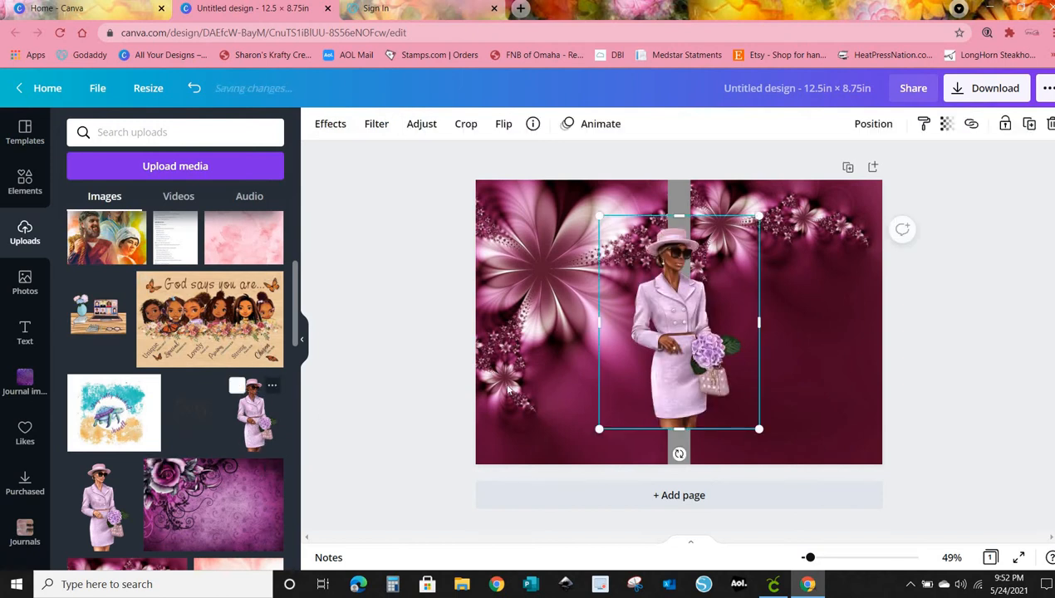
pyautogui.moveTo(684, 306); pyautogui.dragTo(792, 344)
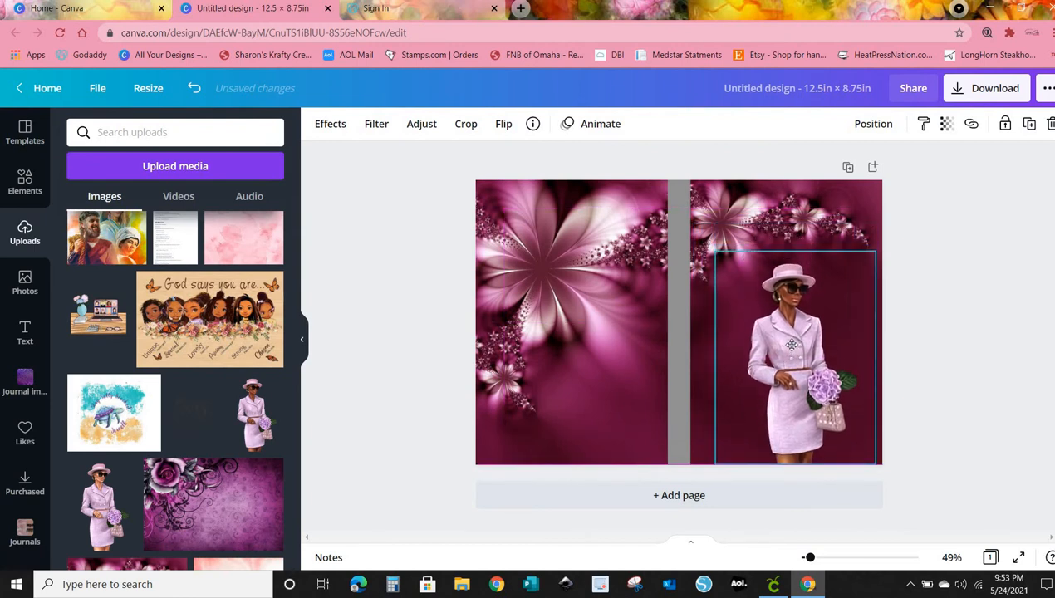
pyautogui.click(918, 329)
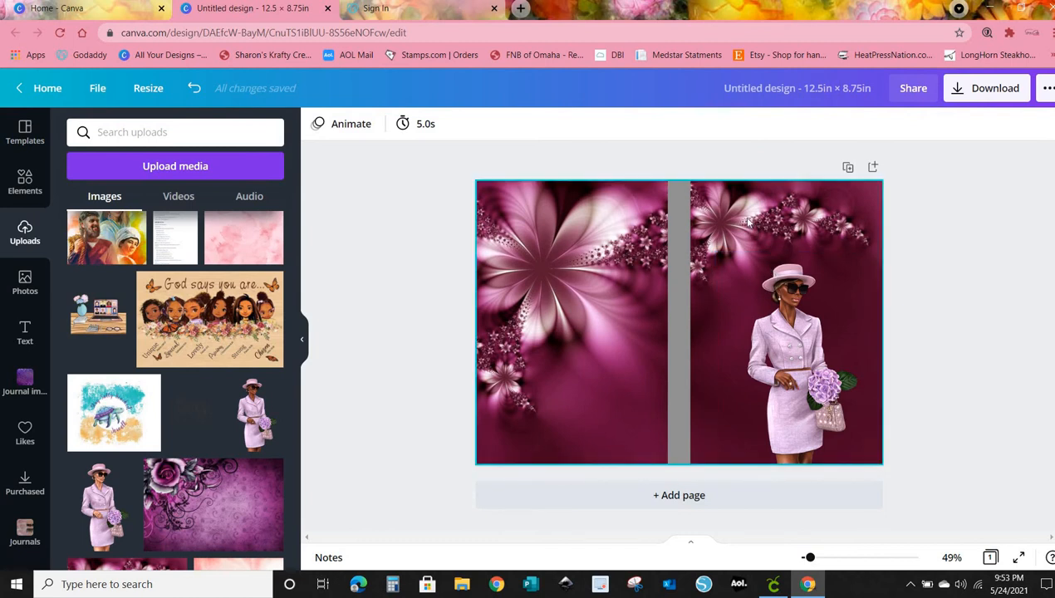
# Enlarge the woman's figure slightly from its upper-left corner, keeping her against the page's bottom edge
pyautogui.click(764, 287)
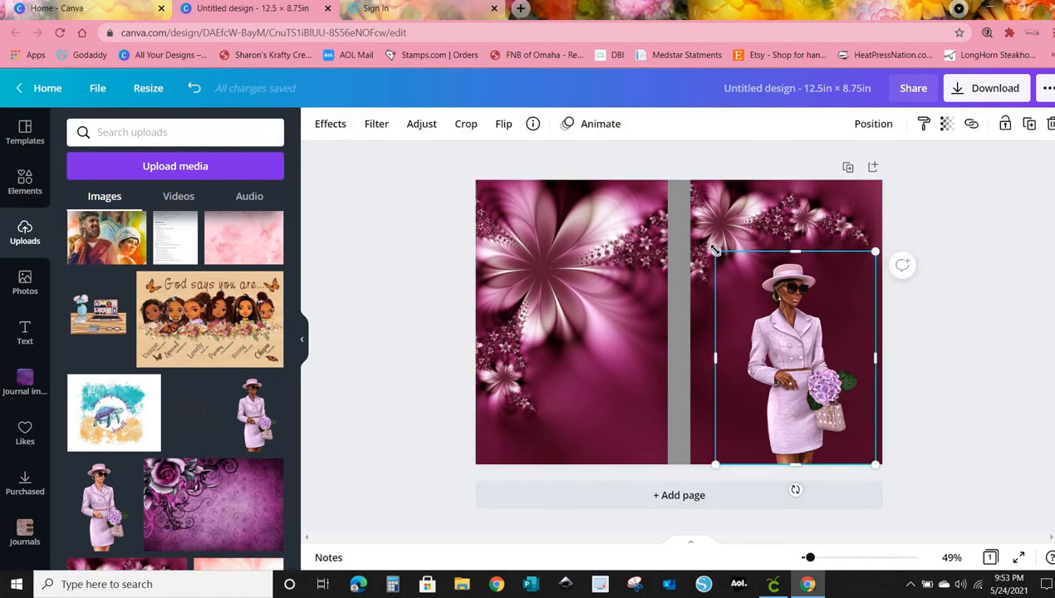
pyautogui.moveTo(712, 247); pyautogui.dragTo(706, 240)
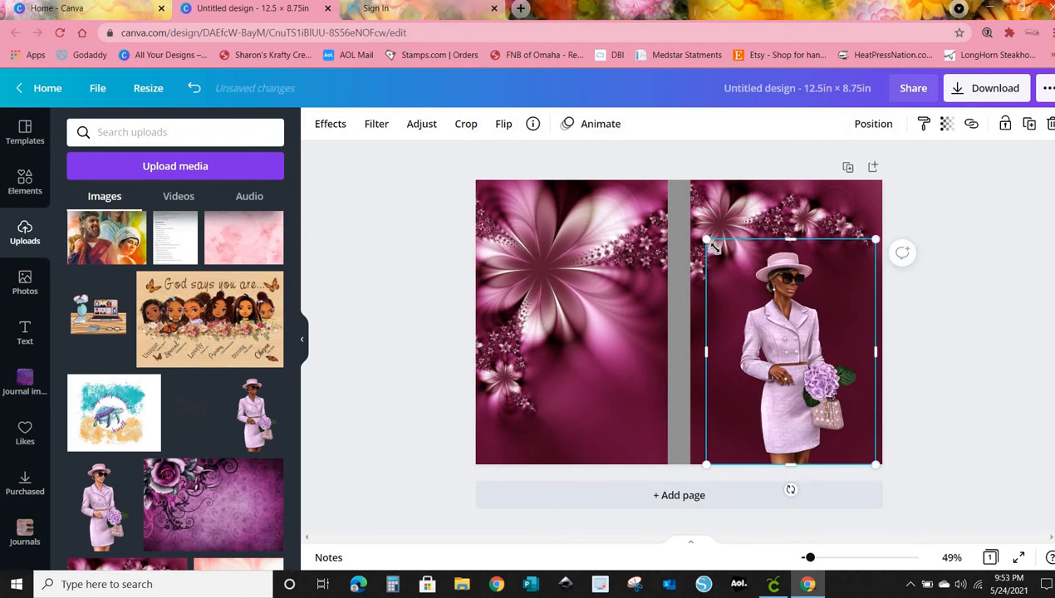
pyautogui.click(915, 327)
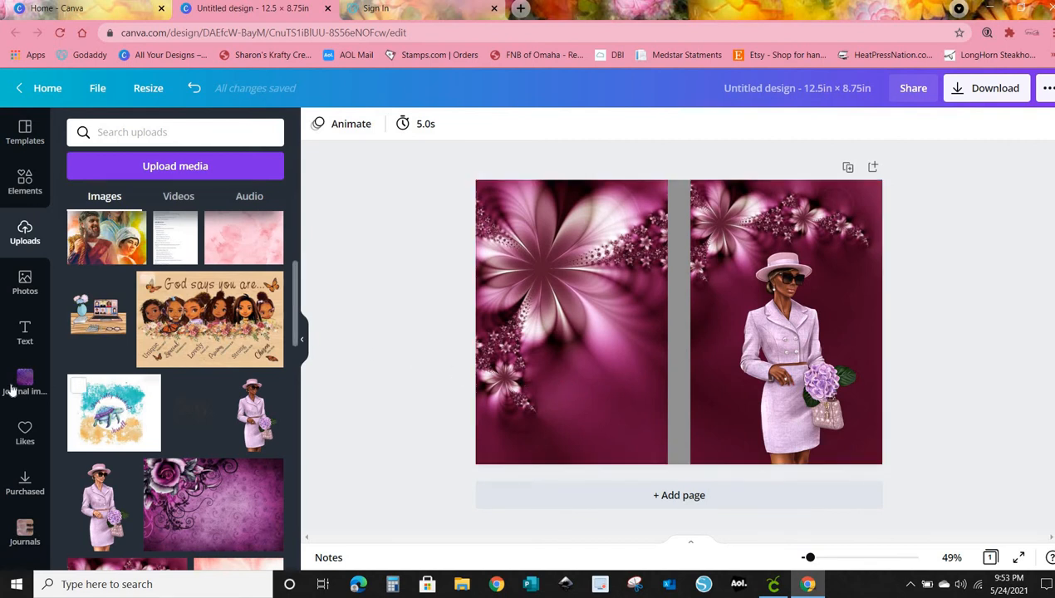
# Browse the font combinations and add the white script certificate-name design in Playlist Script to the page
pyautogui.click(26, 332)
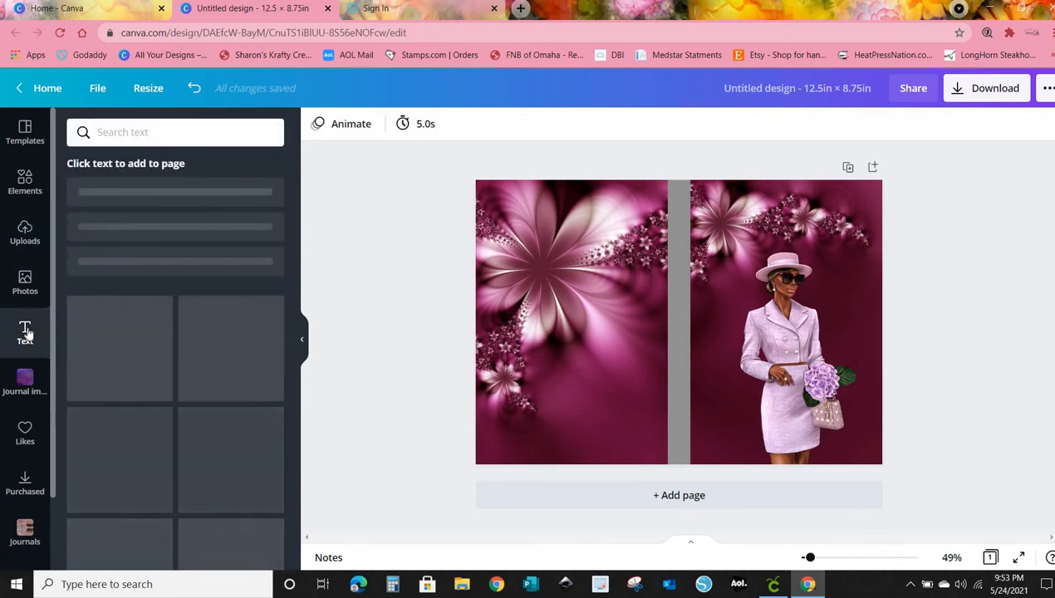
pyautogui.moveTo(211, 378)
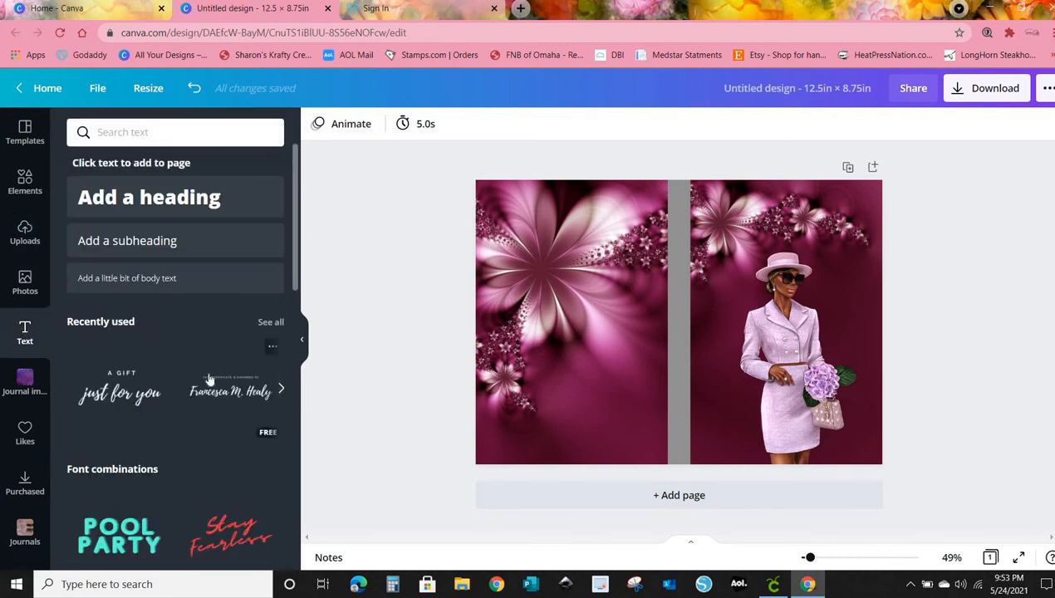
pyautogui.scroll(-4, 210, 379)
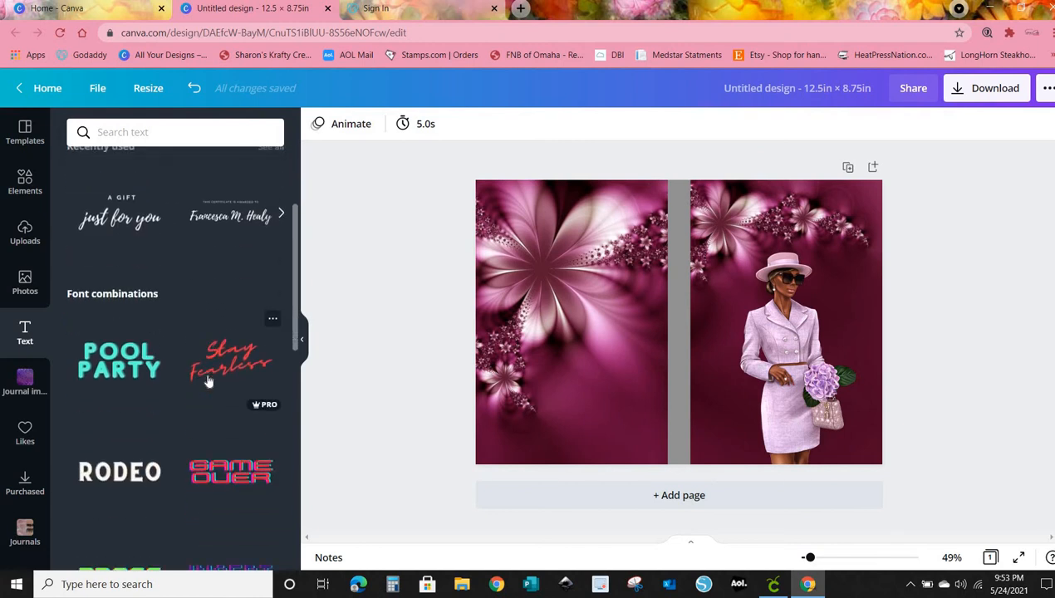
pyautogui.scroll(-5, 208, 378)
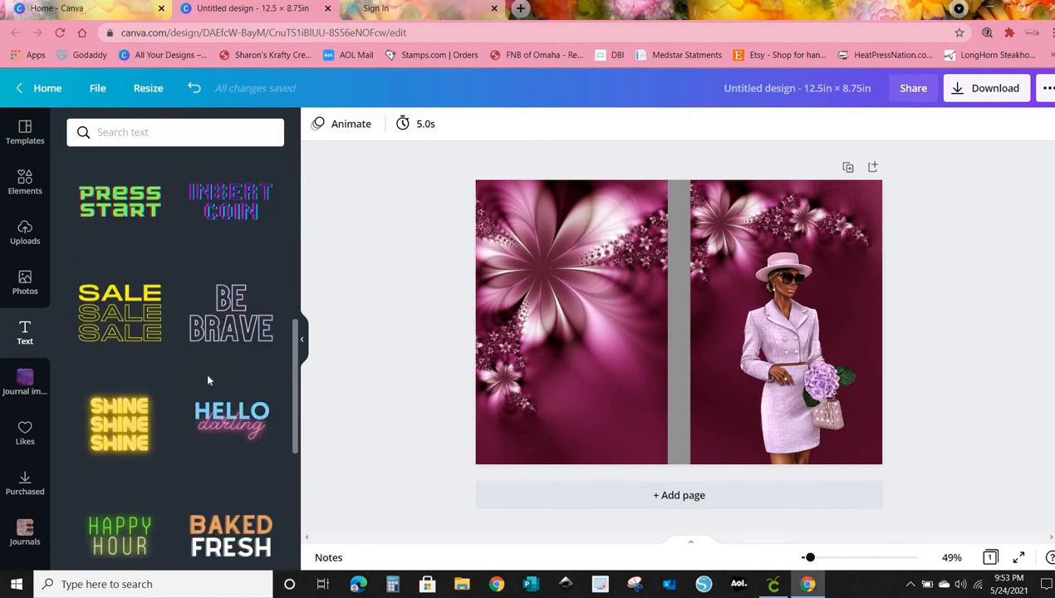
pyautogui.scroll(-2, 208, 380)
pyautogui.moveTo(121, 392)
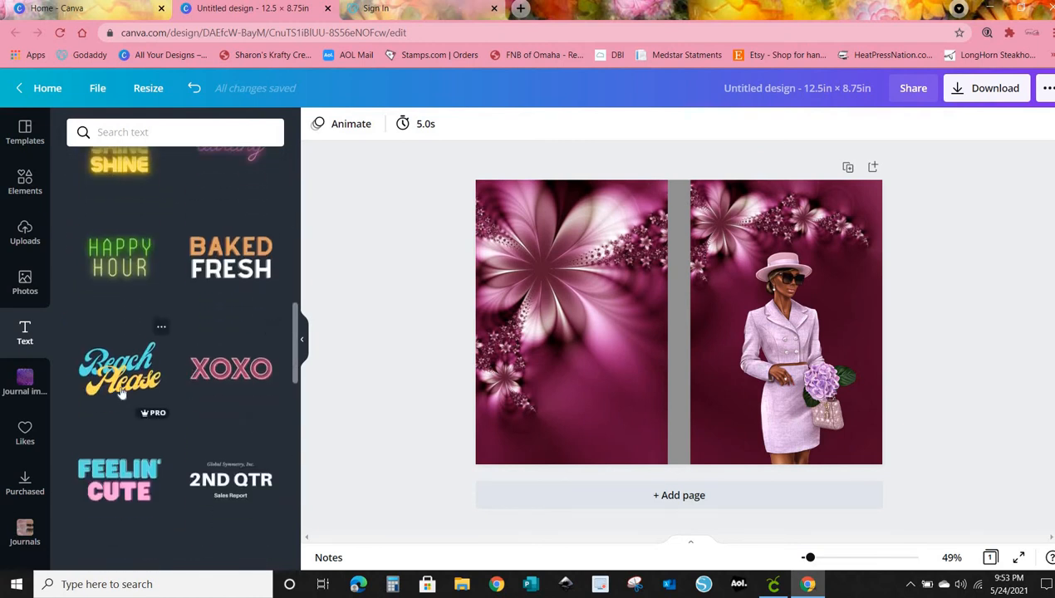
pyautogui.scroll(-7, 120, 392)
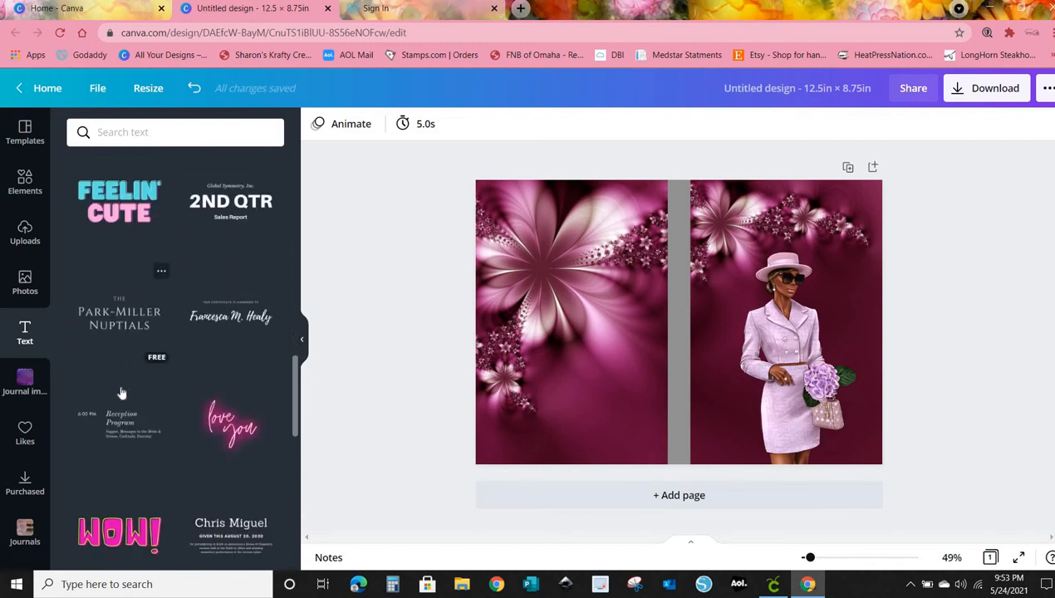
pyautogui.scroll(-3, 122, 396)
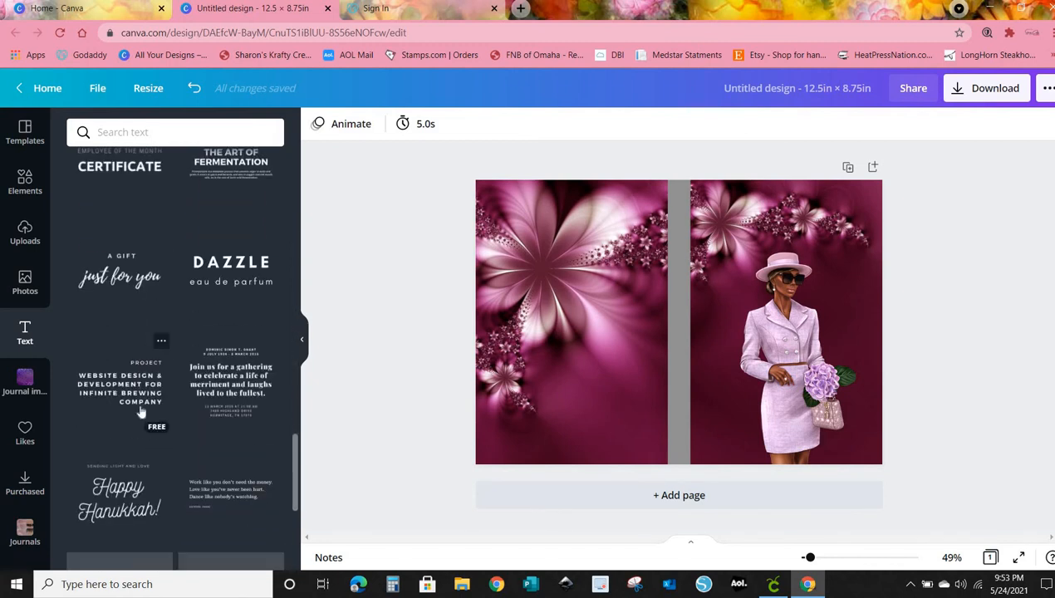
pyautogui.scroll(3, 141, 412)
pyautogui.scroll(3, 141, 412)
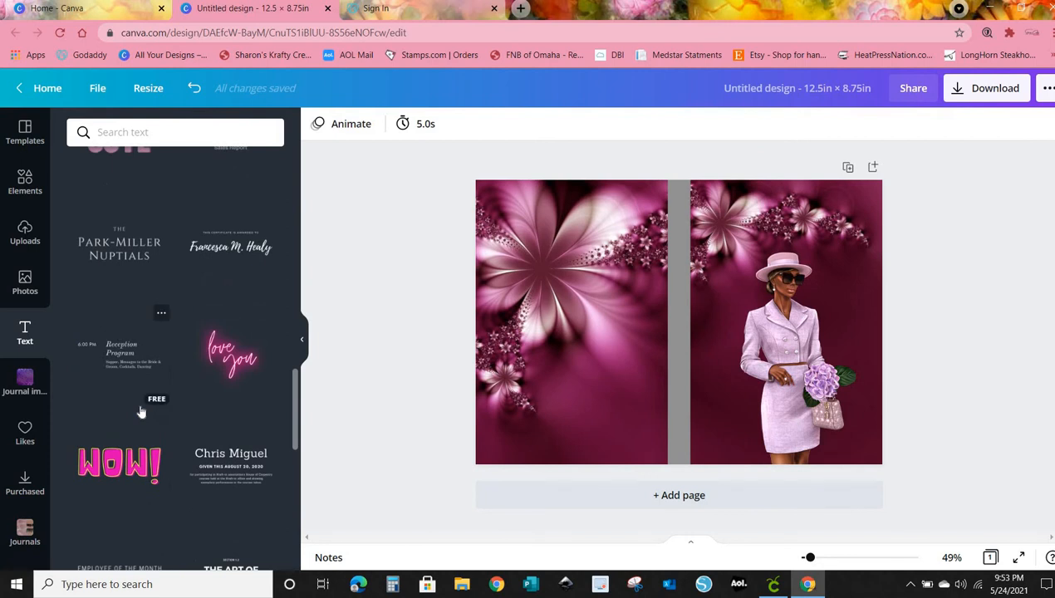
pyautogui.scroll(3, 141, 412)
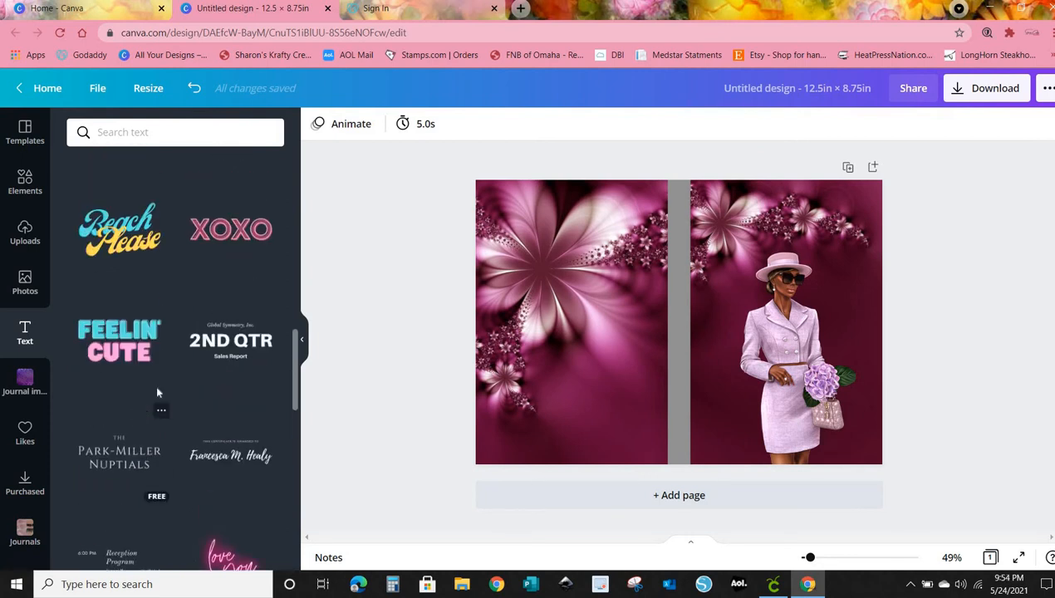
pyautogui.click(220, 461)
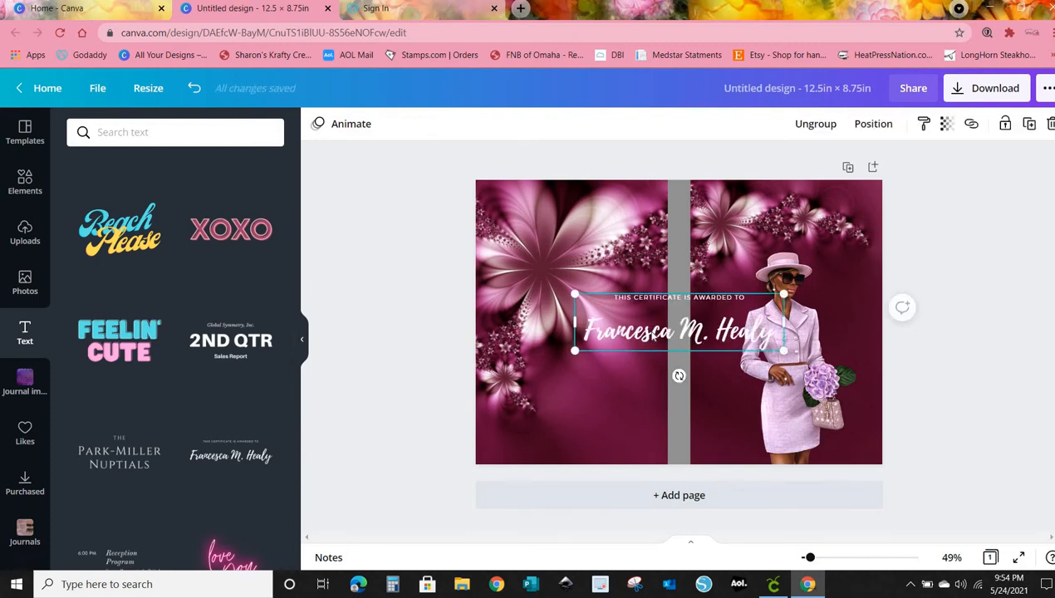
# Move the script text group to the lower back cover and delete its small "THIS CERTIFICATE IS AWARDED TO" line
pyautogui.moveTo(654, 335); pyautogui.dragTo(569, 408)
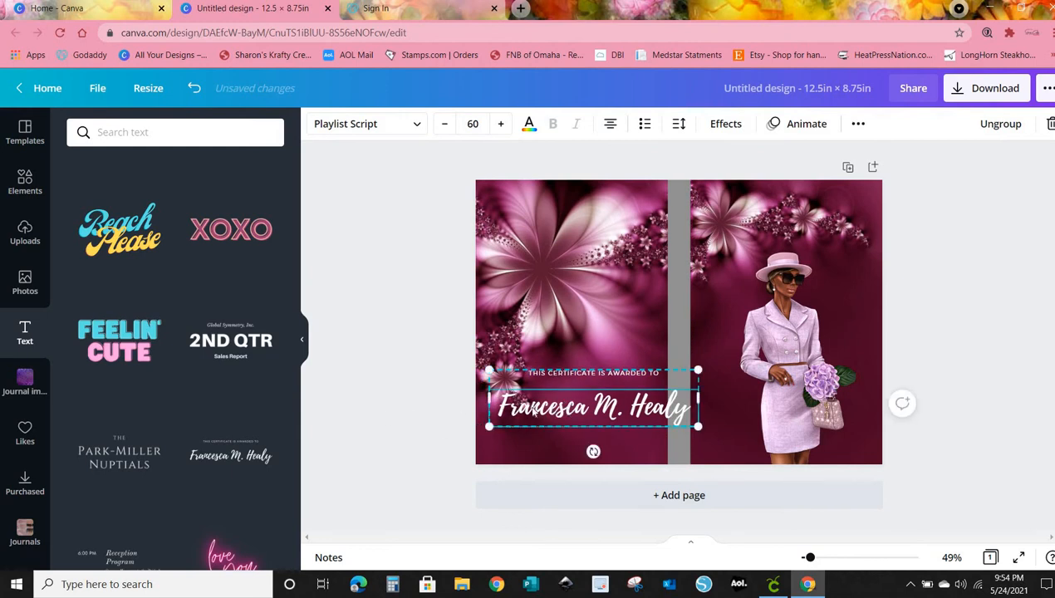
pyautogui.click(571, 375)
pyautogui.press('Delete')
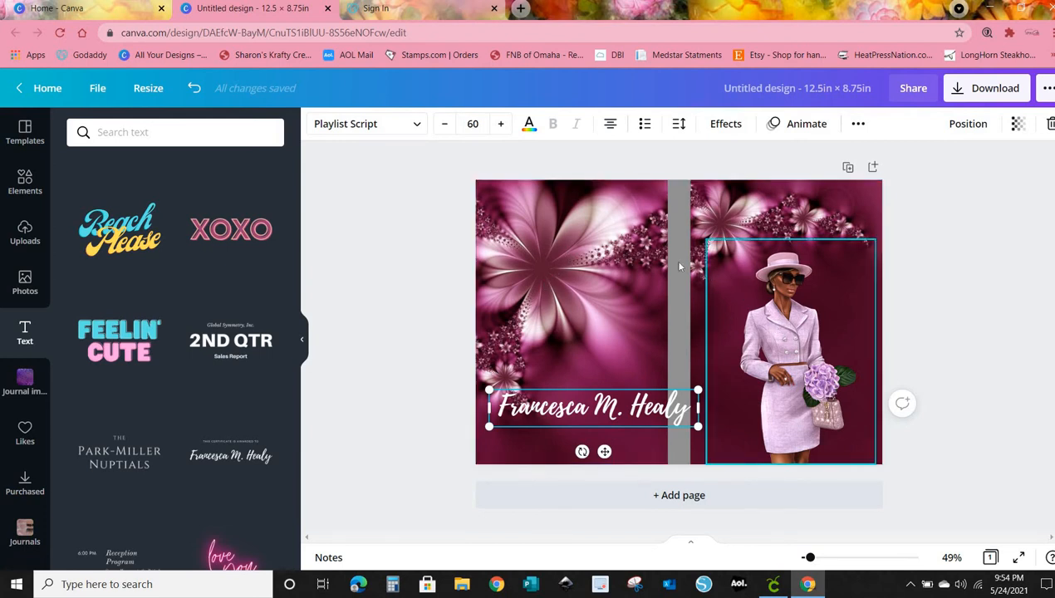
# Look through the Photogenic effects for the floral background image and give it the Myst effect
pyautogui.click(573, 224)
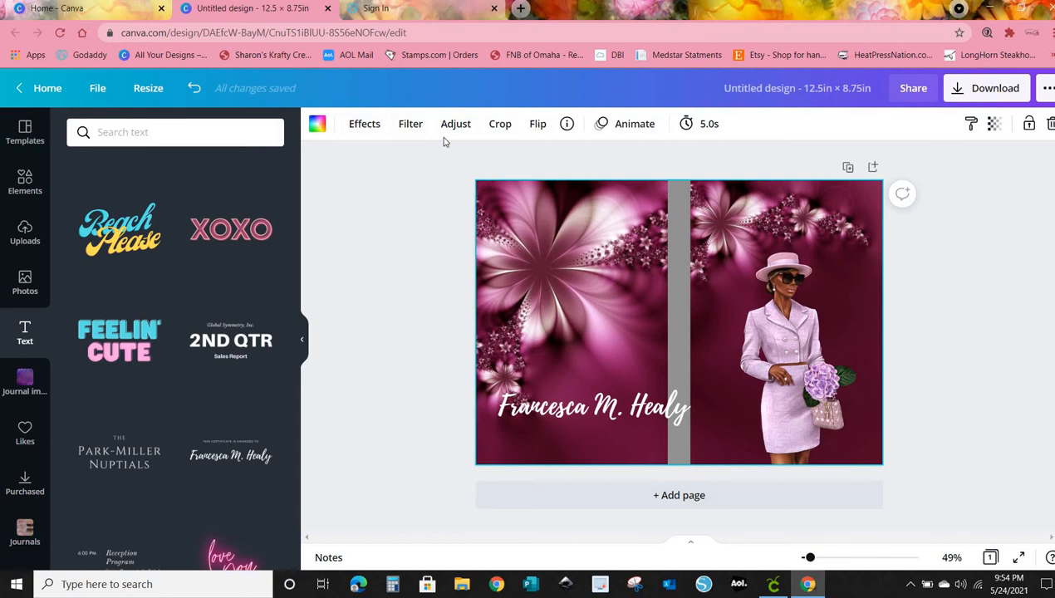
pyautogui.click(363, 131)
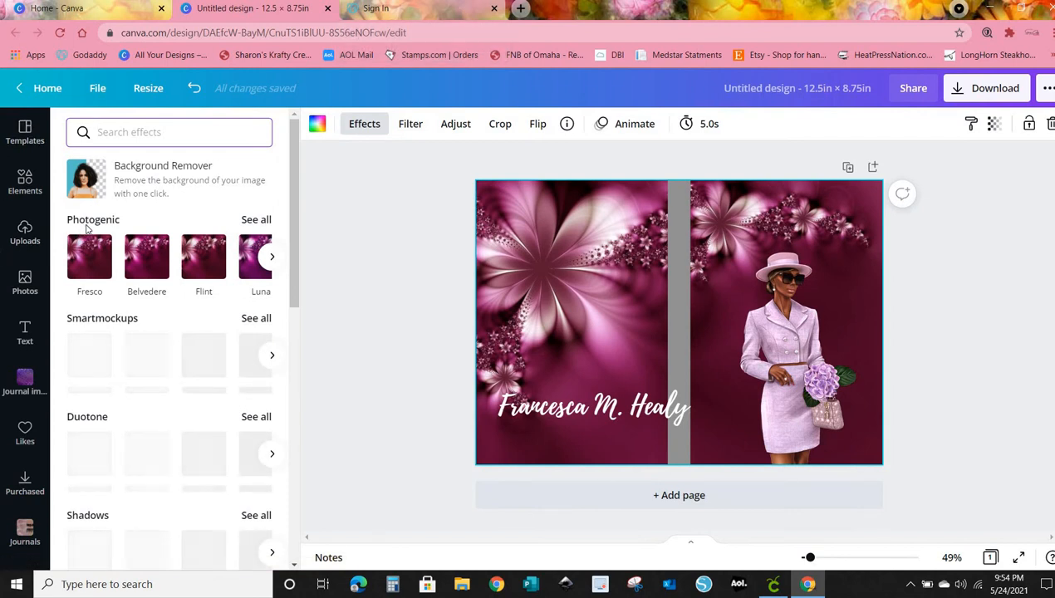
pyautogui.click(94, 246)
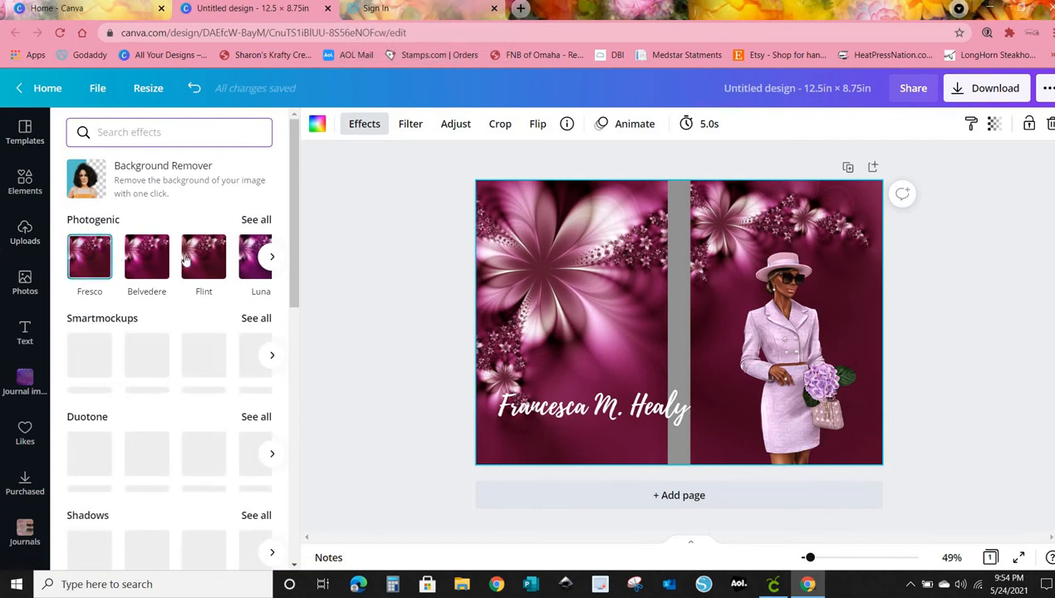
pyautogui.click(267, 257)
pyautogui.click(268, 258)
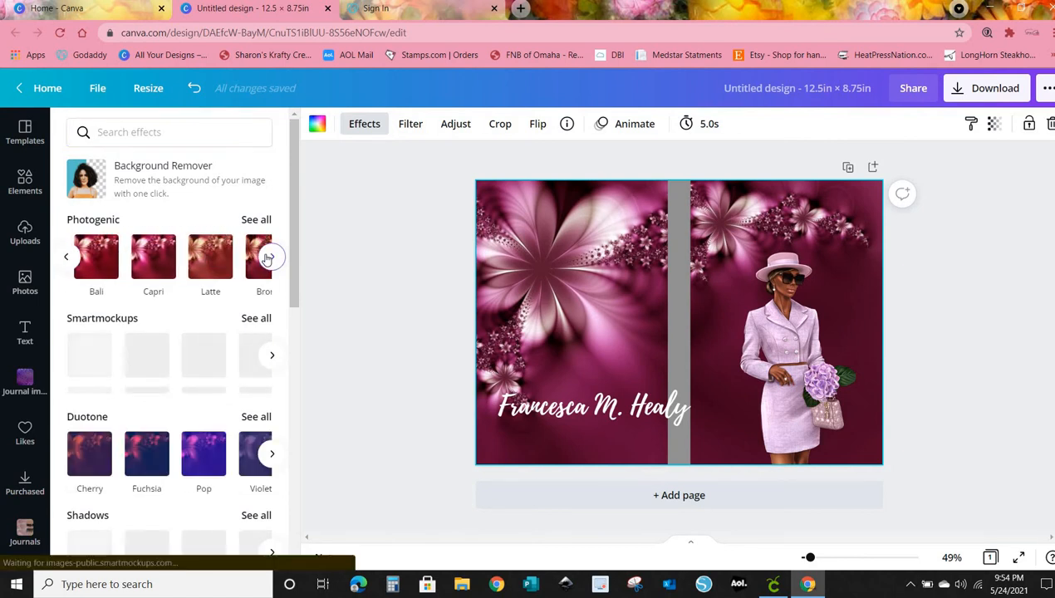
pyautogui.click(268, 258)
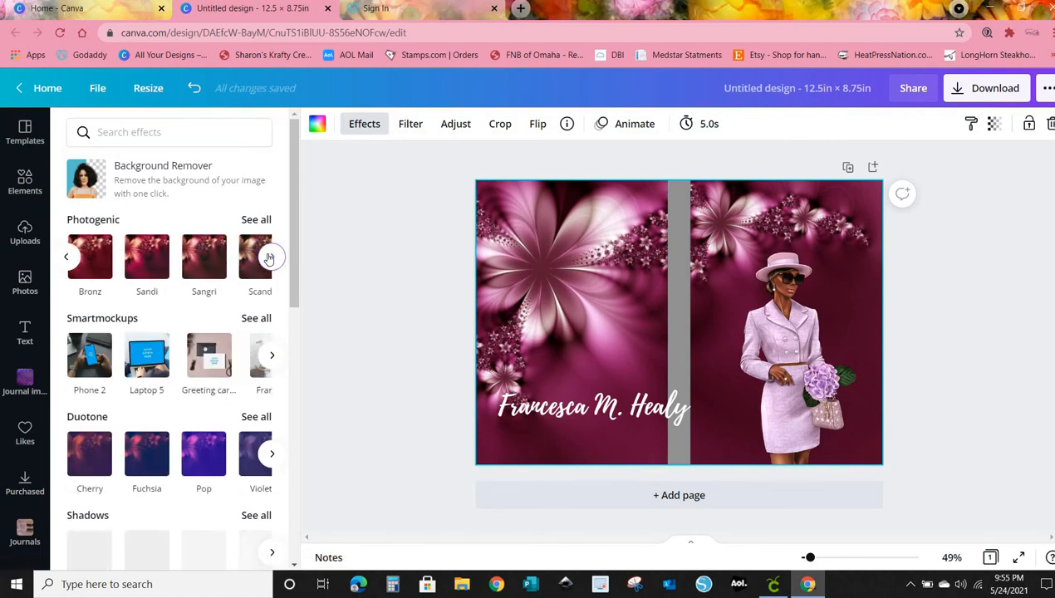
pyautogui.click(268, 257)
pyautogui.click(267, 258)
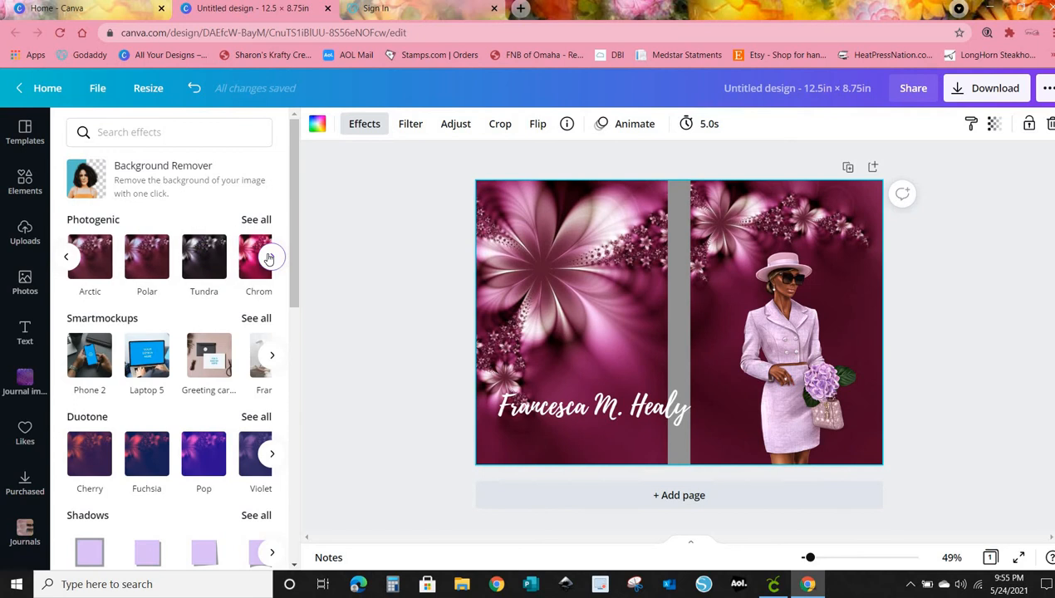
pyautogui.click(267, 258)
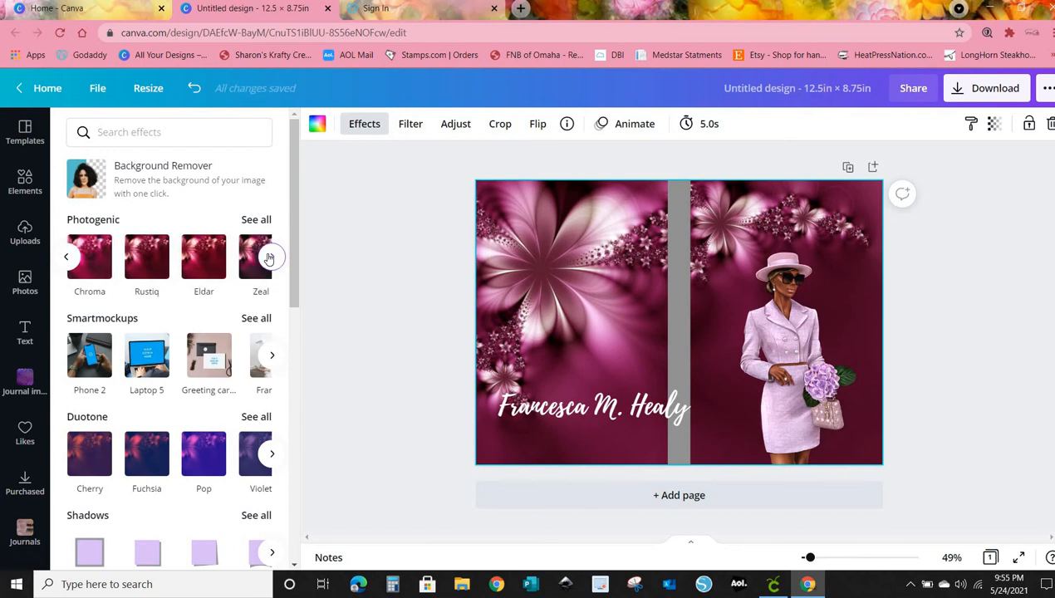
pyautogui.click(65, 260)
pyautogui.click(66, 260)
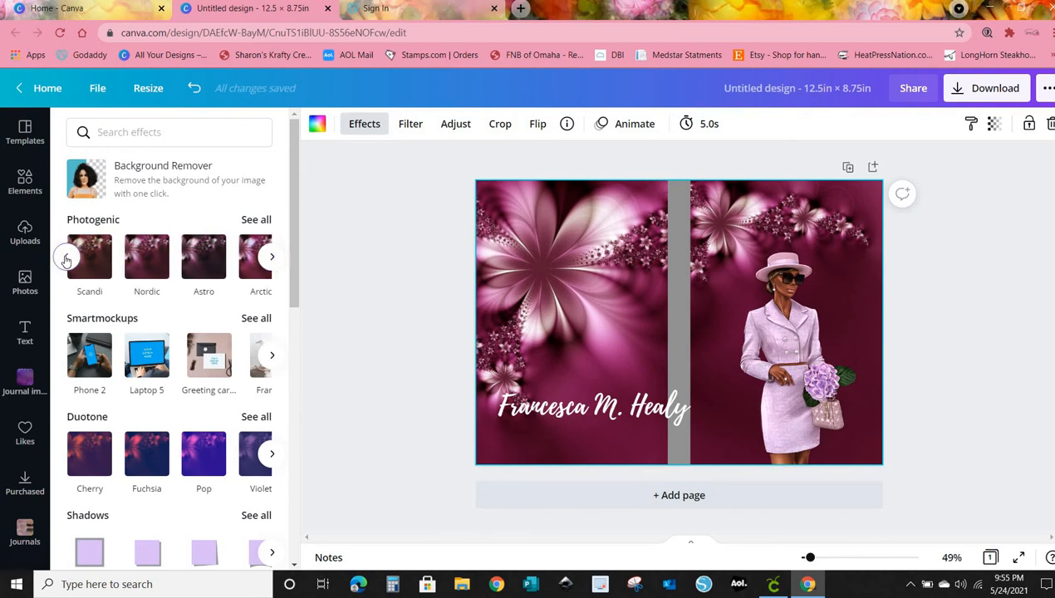
pyautogui.click(65, 260)
pyautogui.click(66, 260)
pyautogui.click(66, 260)
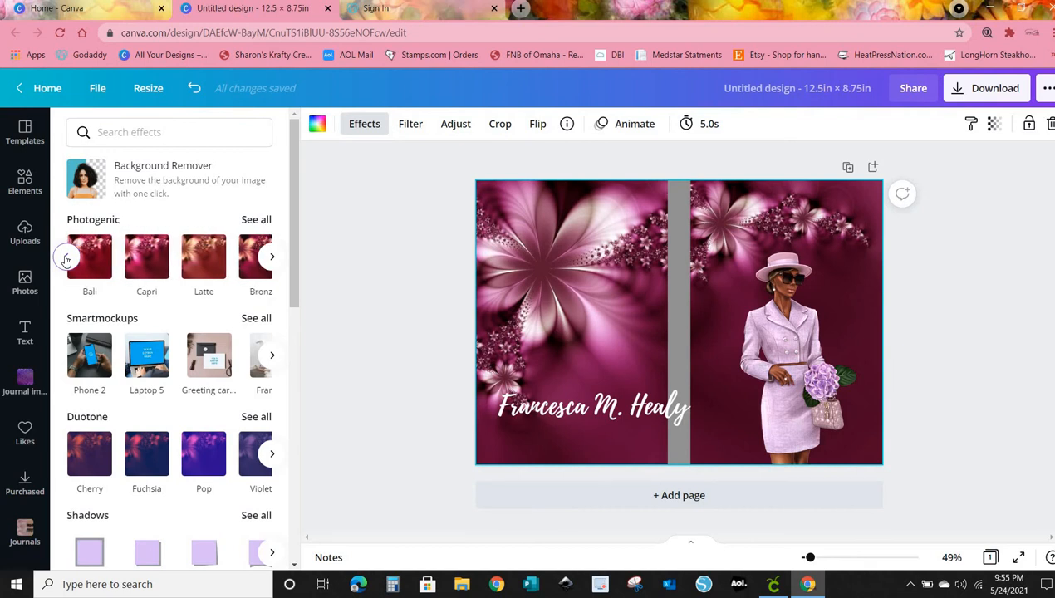
pyautogui.click(65, 260)
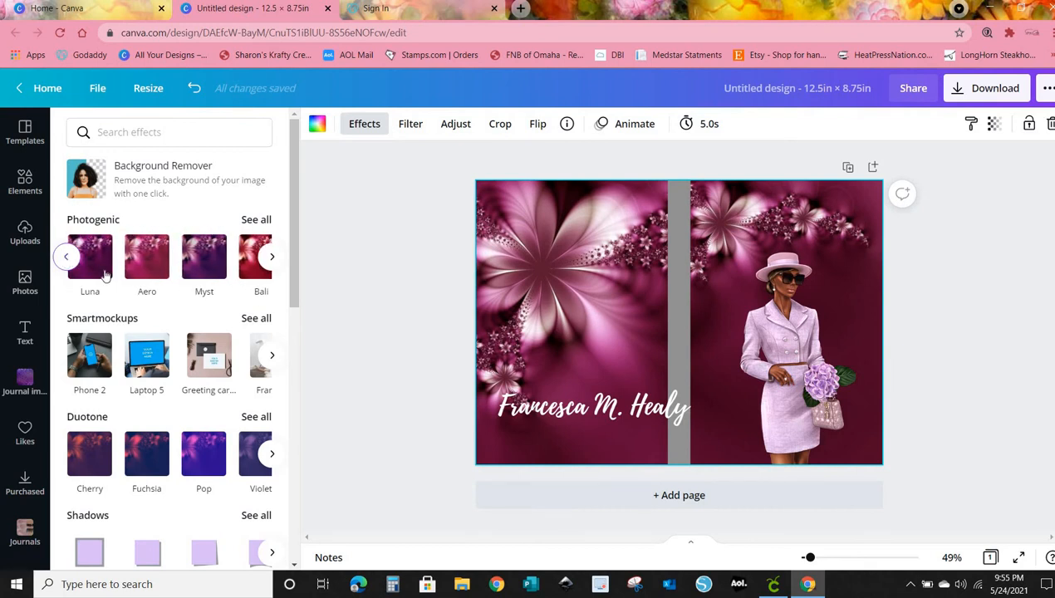
pyautogui.click(203, 256)
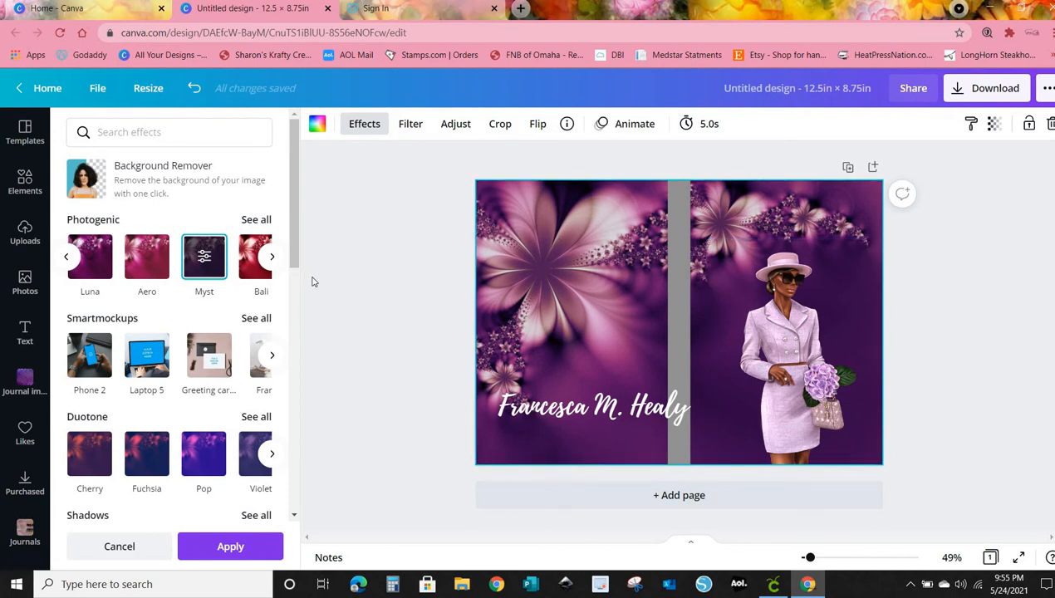
# Recolour the script name text, trying light lavender before choosing the brown from the woman's photo colours
pyautogui.click(561, 416)
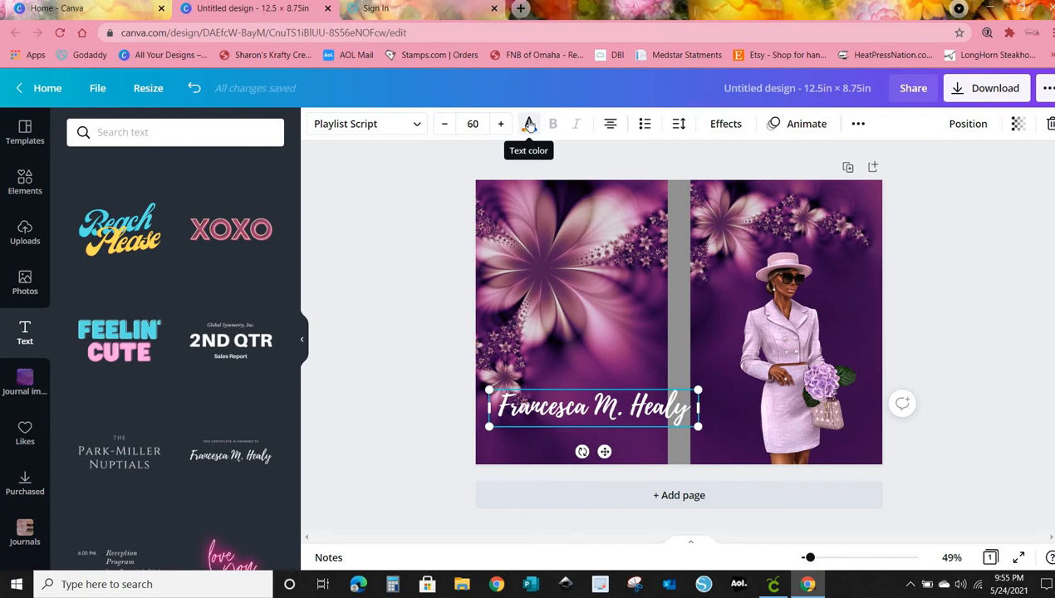
pyautogui.click(529, 124)
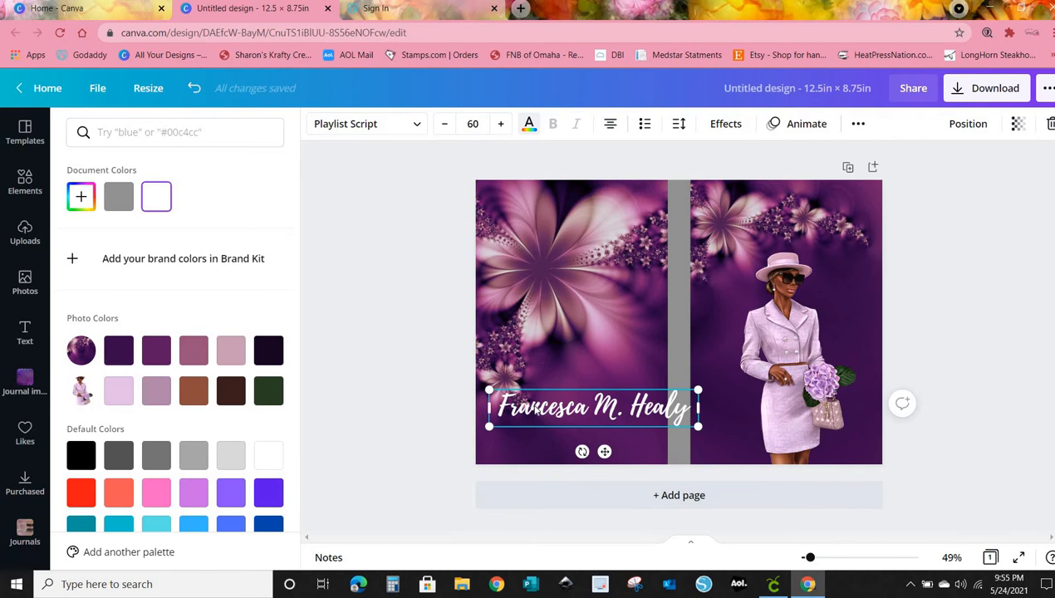
pyautogui.click(118, 398)
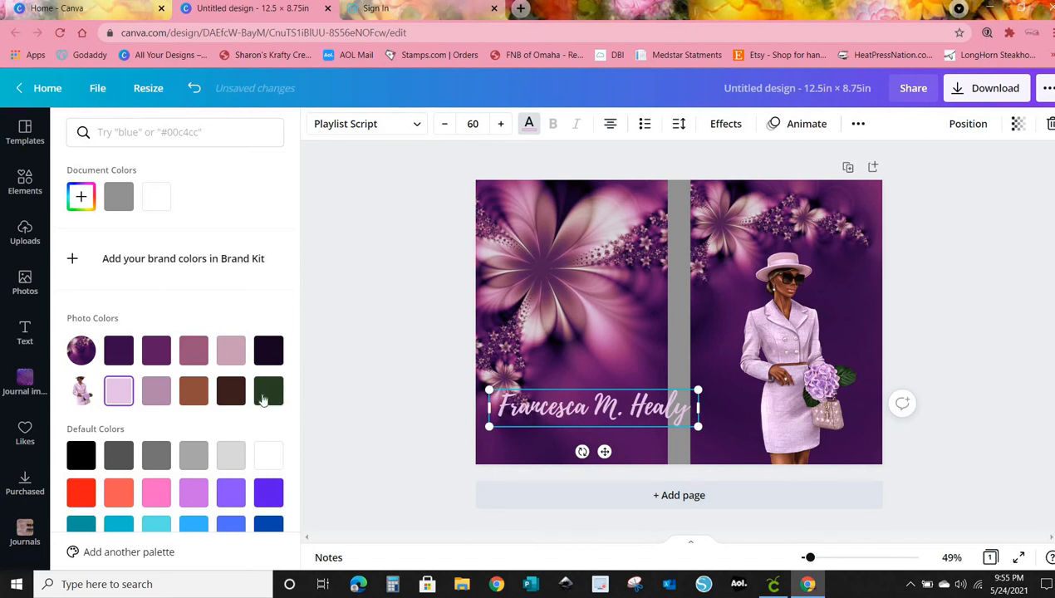
pyautogui.click(191, 398)
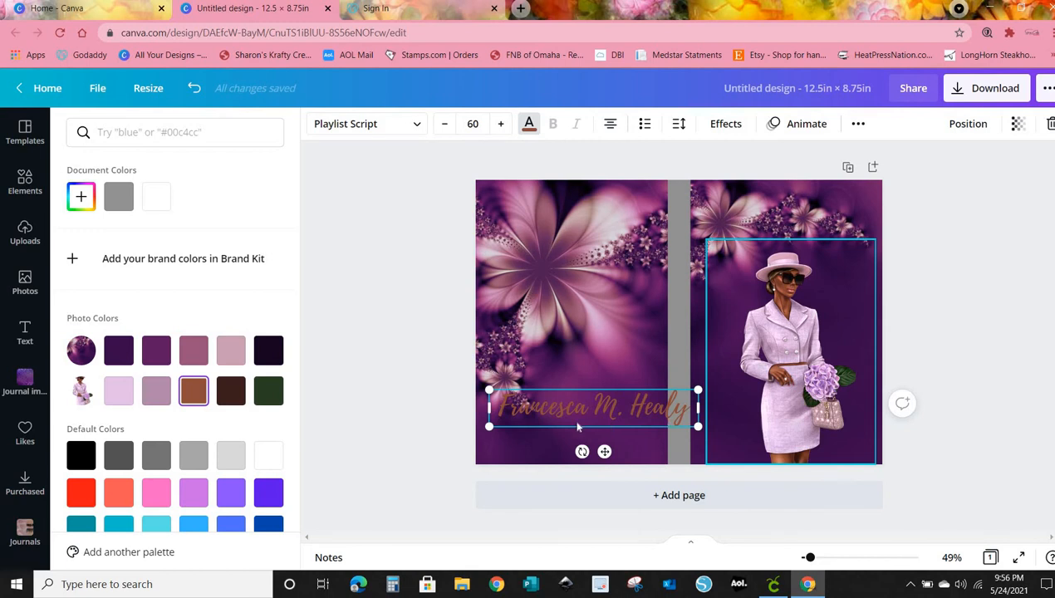
# Recolour the grey spine bar, trying several photo colours before choosing the background's dark purple
pyautogui.click(684, 303)
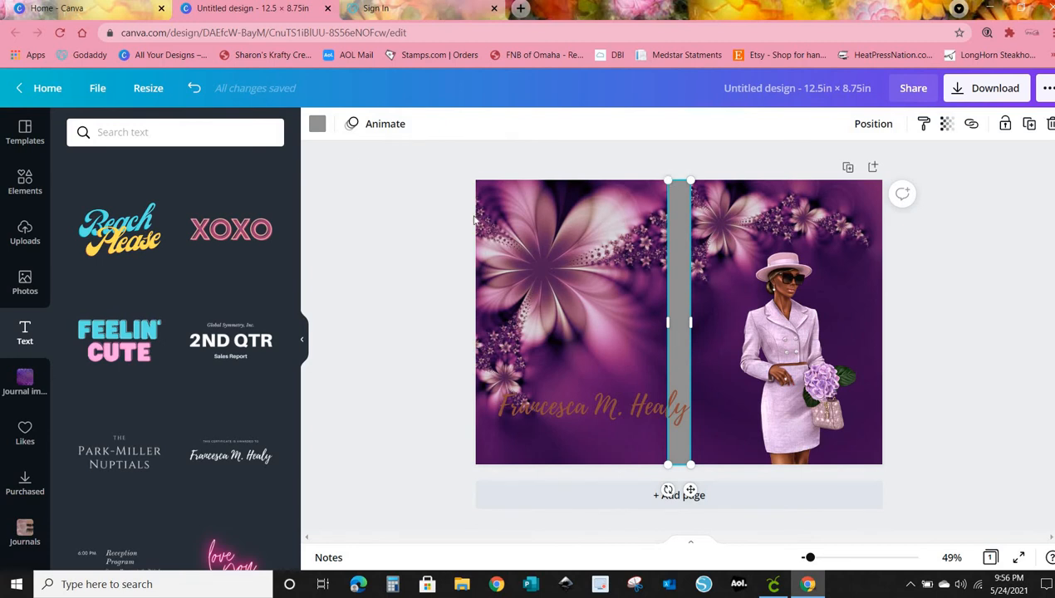
pyautogui.click(318, 124)
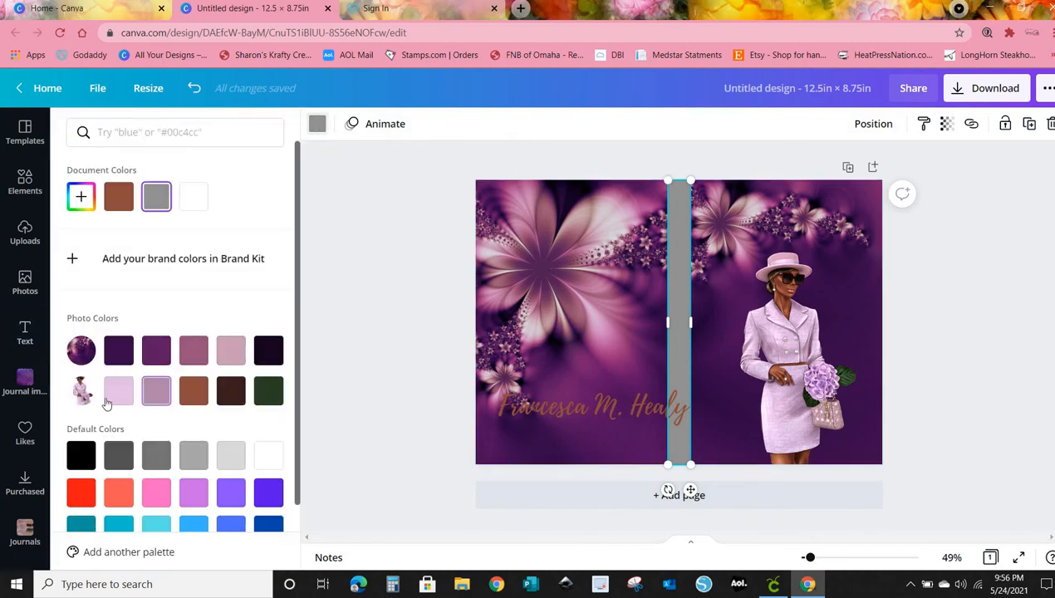
pyautogui.click(113, 398)
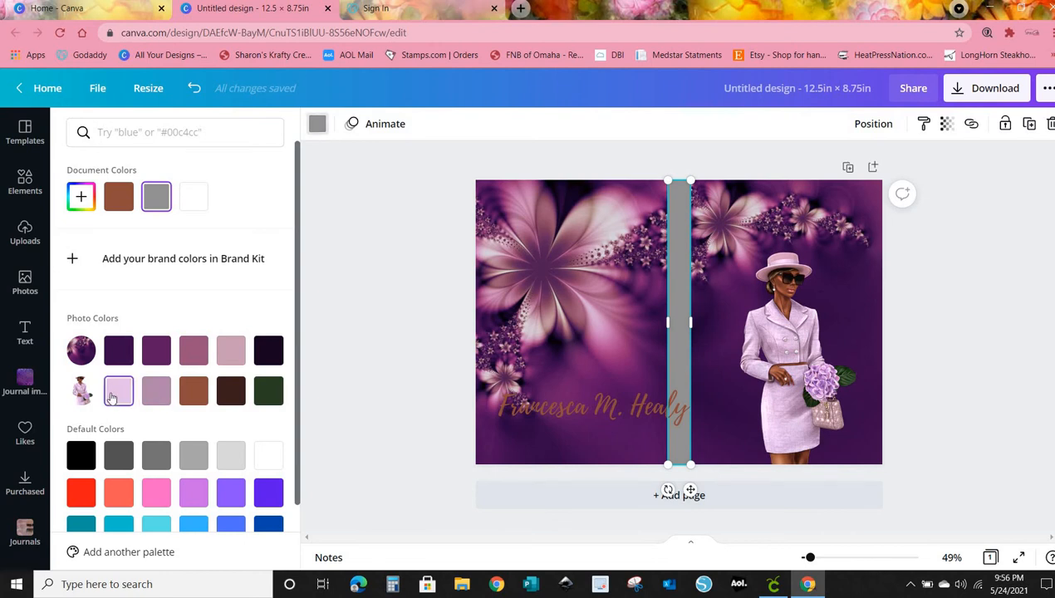
pyautogui.click(190, 349)
pyautogui.click(155, 353)
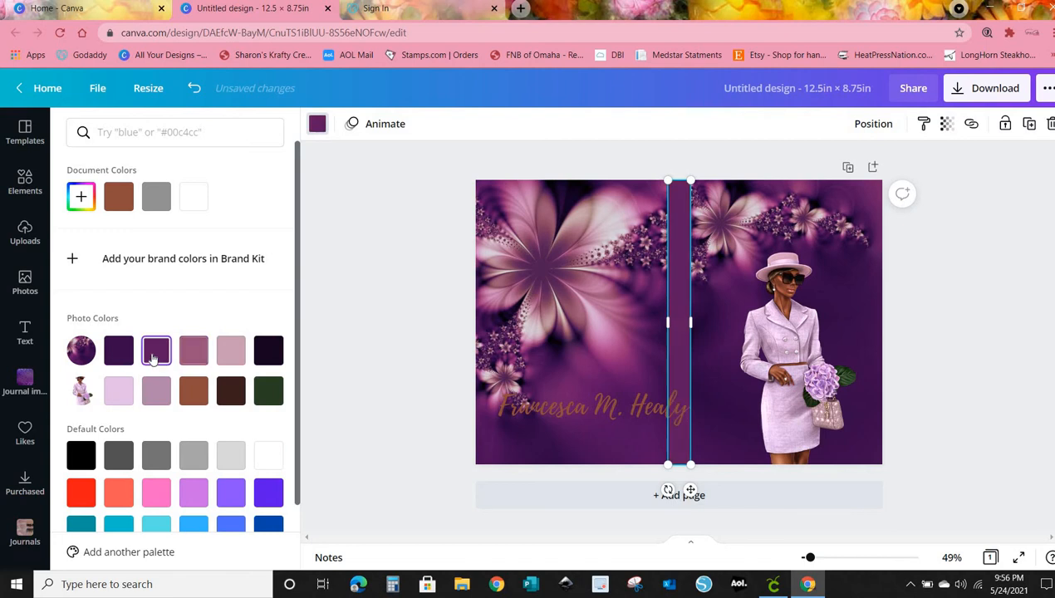
pyautogui.click(119, 355)
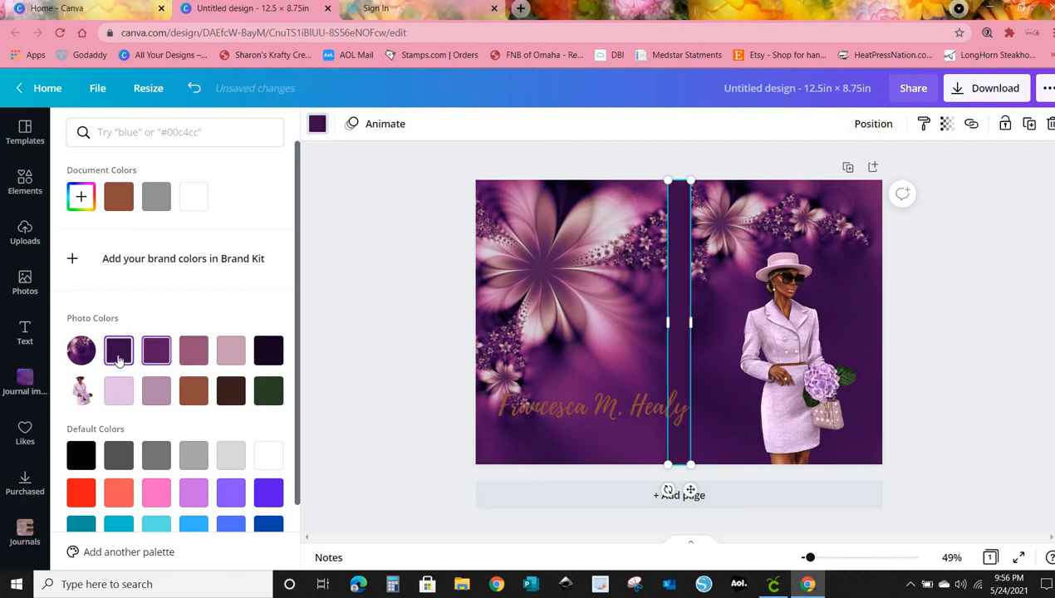
# Delete the brown script name text from the lower back cover
pyautogui.click(989, 265)
pyautogui.click(673, 171)
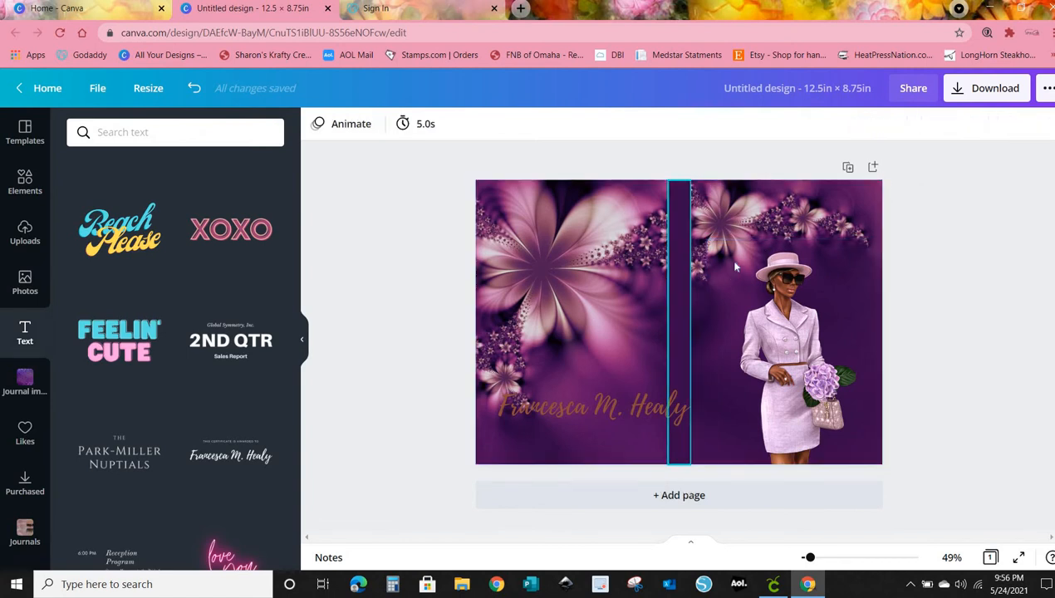
pyautogui.click(562, 415)
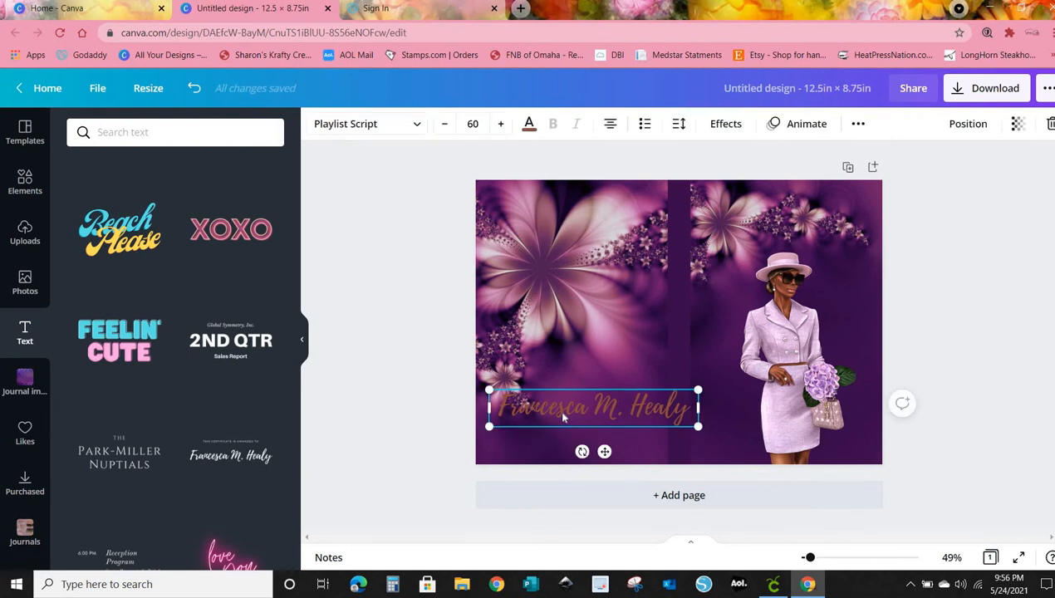
pyautogui.press('Delete')
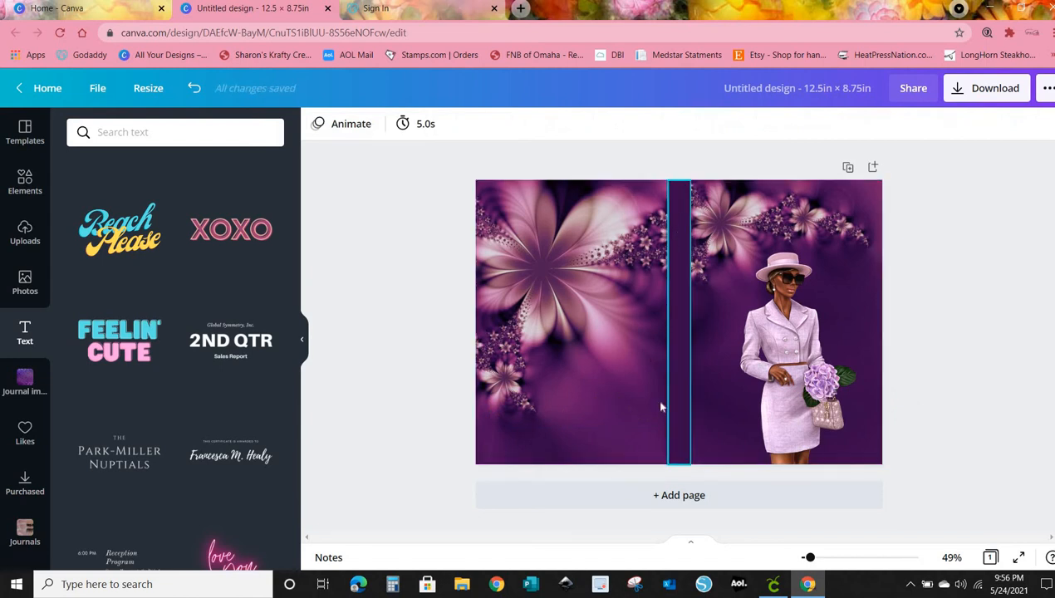
# Recolour the spine bar with the light lavender from the woman's photo colours
pyautogui.click(677, 262)
pyautogui.click(317, 124)
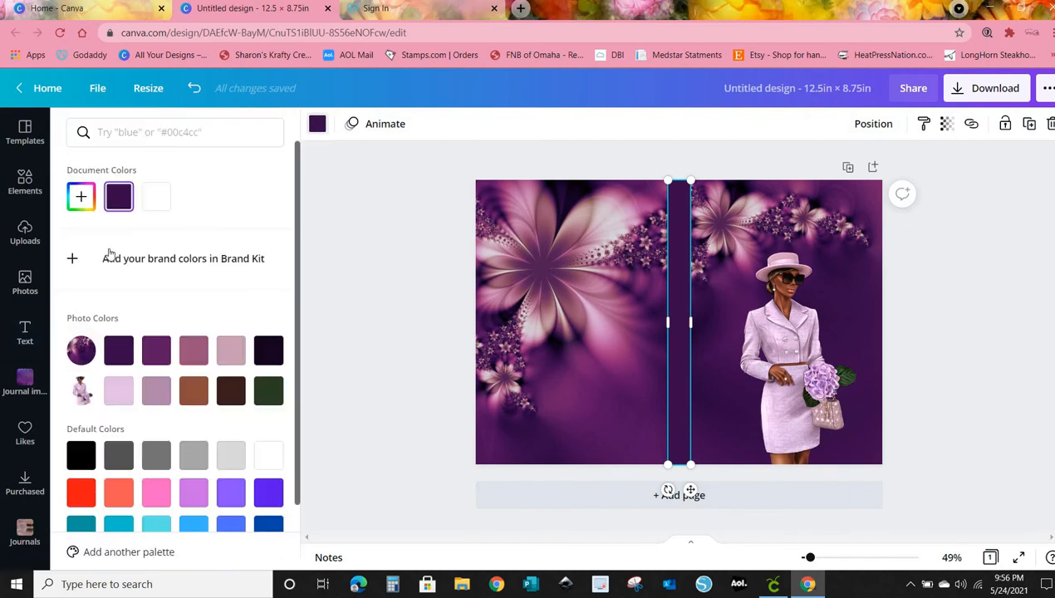
pyautogui.click(120, 391)
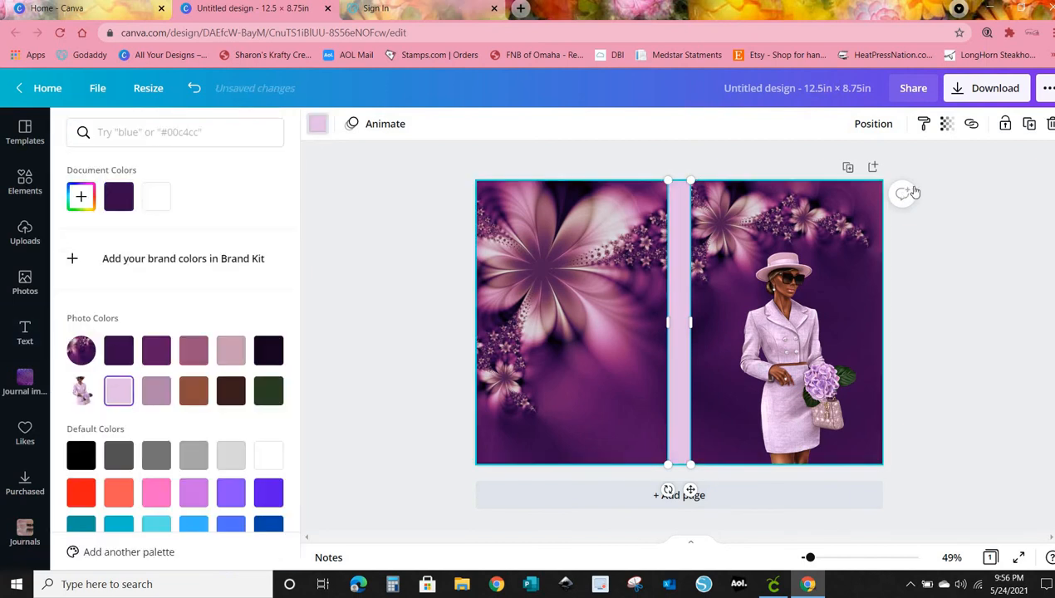
pyautogui.click(941, 205)
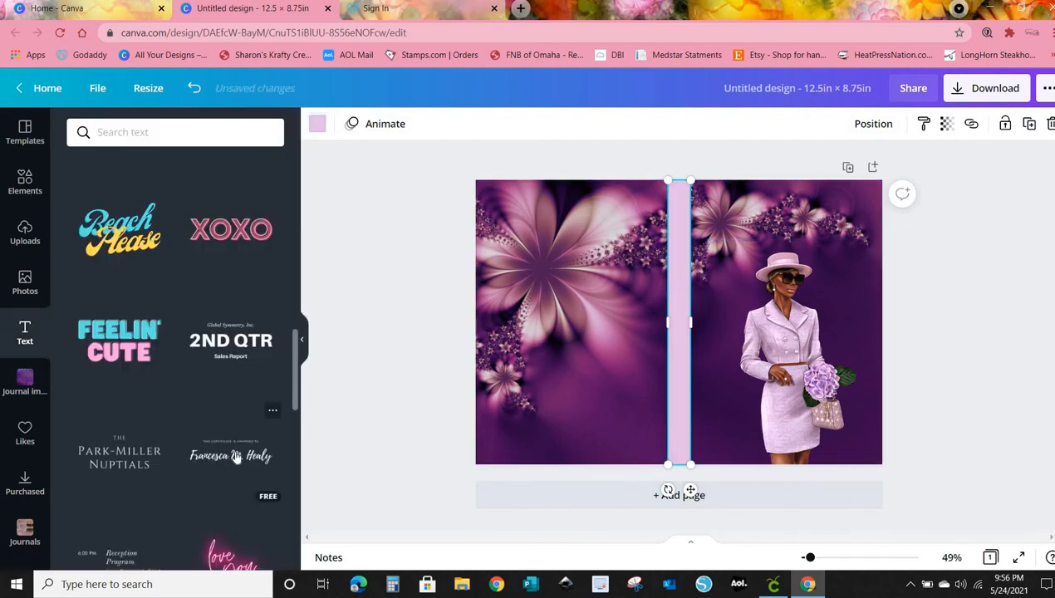
# Add the uploaded white "Boss" quote image, scale it down and place it centred on the lower back cover
pyautogui.click(31, 241)
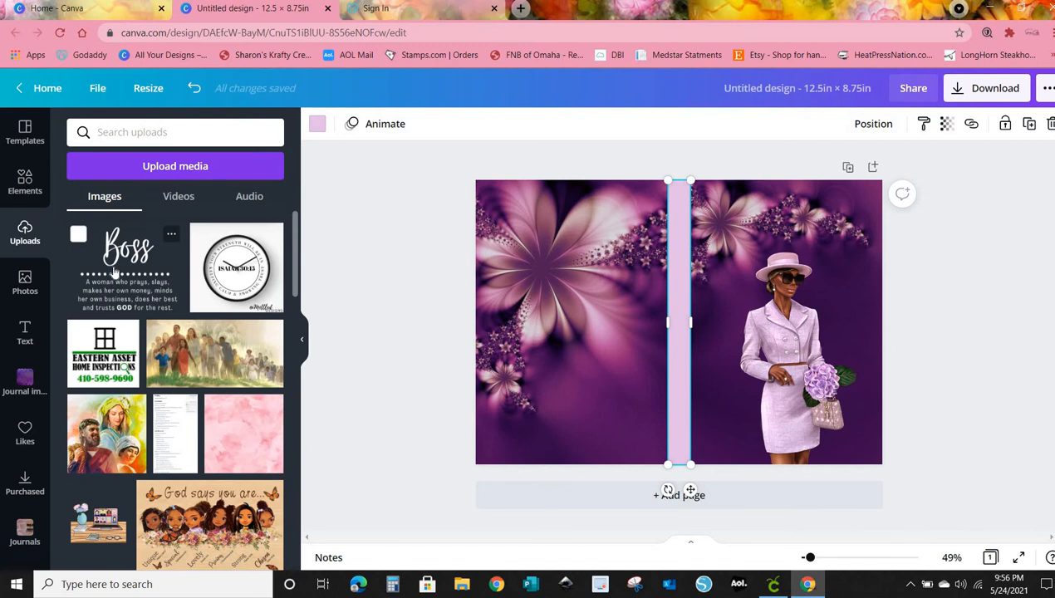
pyautogui.click(119, 274)
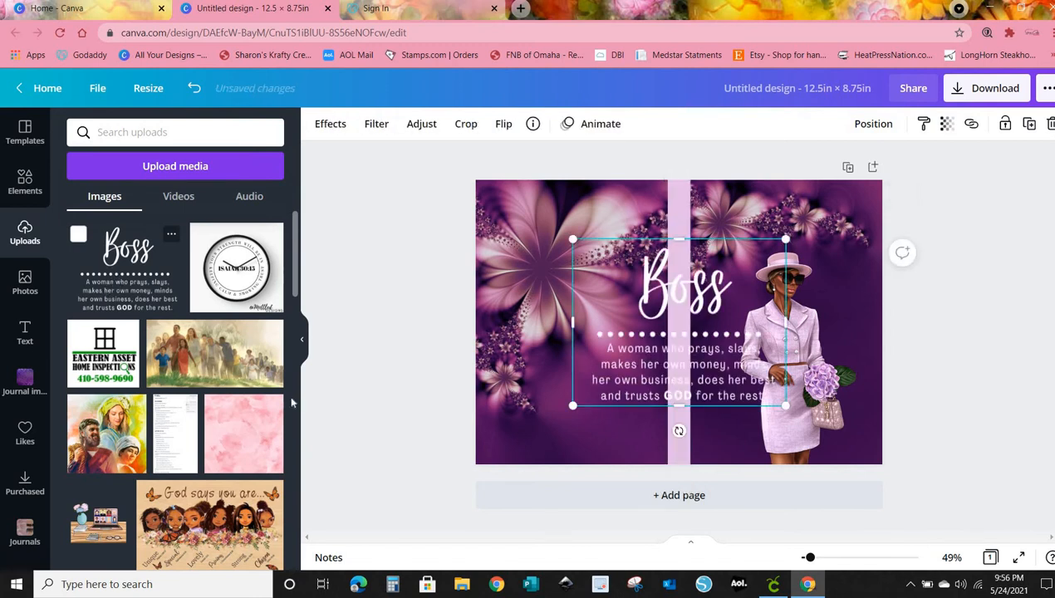
pyautogui.moveTo(612, 314); pyautogui.dragTo(516, 378)
pyautogui.moveTo(690, 471); pyautogui.dragTo(641, 442)
pyautogui.moveTo(590, 402); pyautogui.dragTo(607, 399)
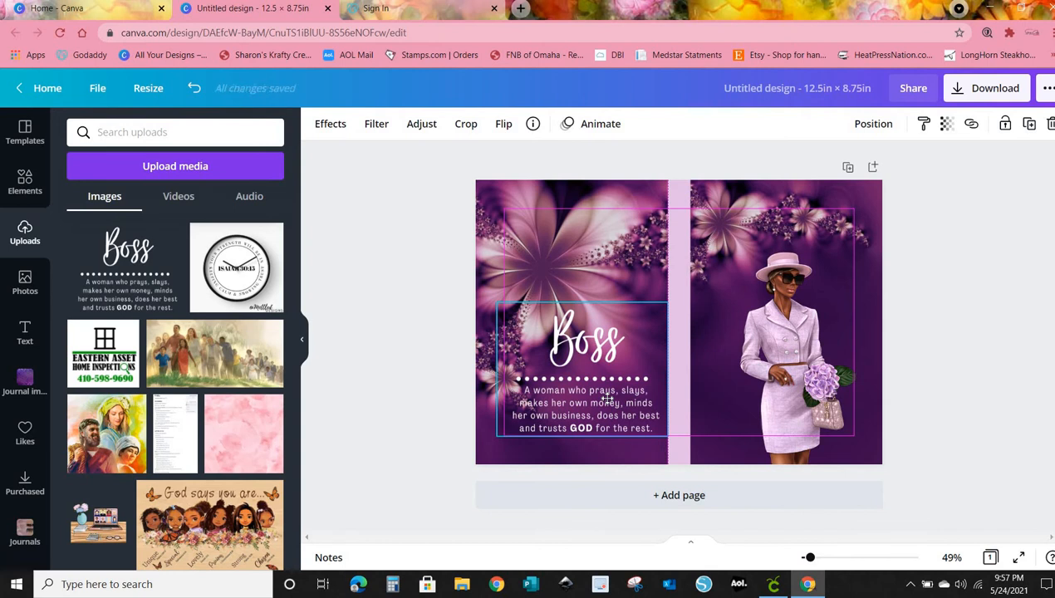
pyautogui.moveTo(607, 399); pyautogui.dragTo(612, 389)
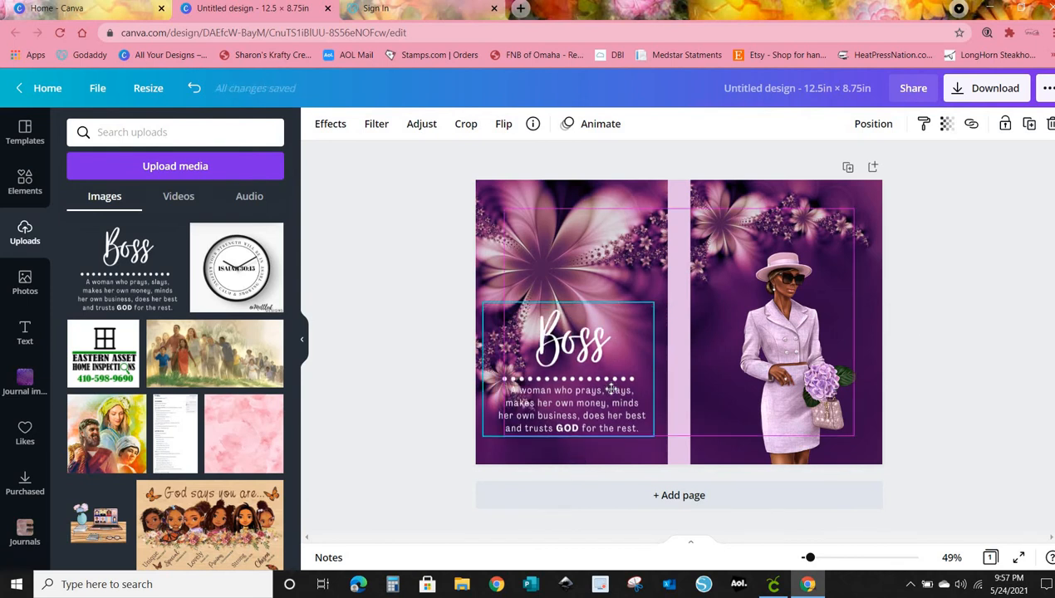
pyautogui.click(384, 397)
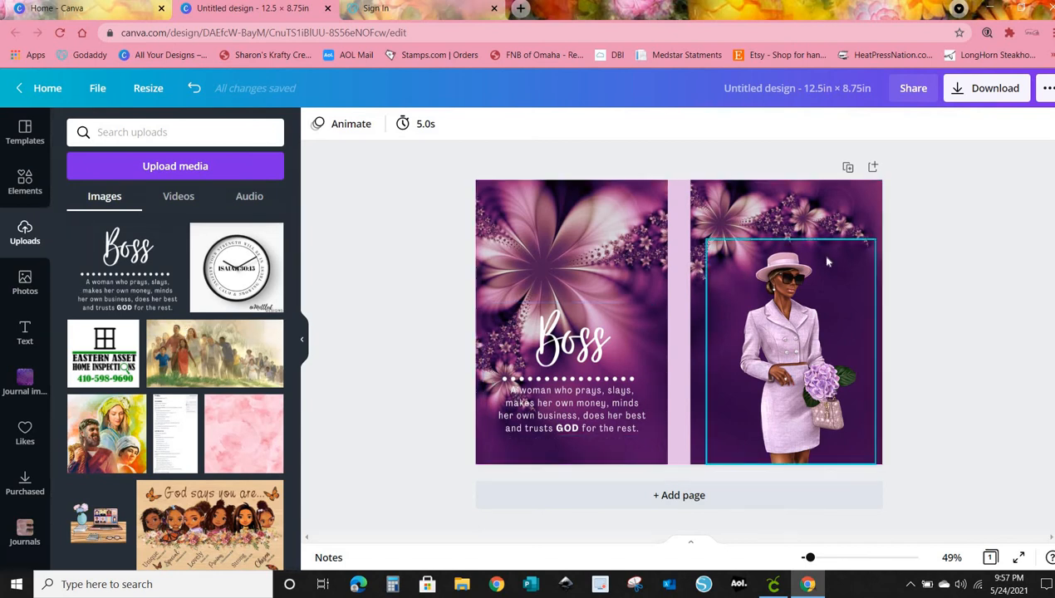
# Delete the lavender spine bar between the back and front covers
pyautogui.click(675, 215)
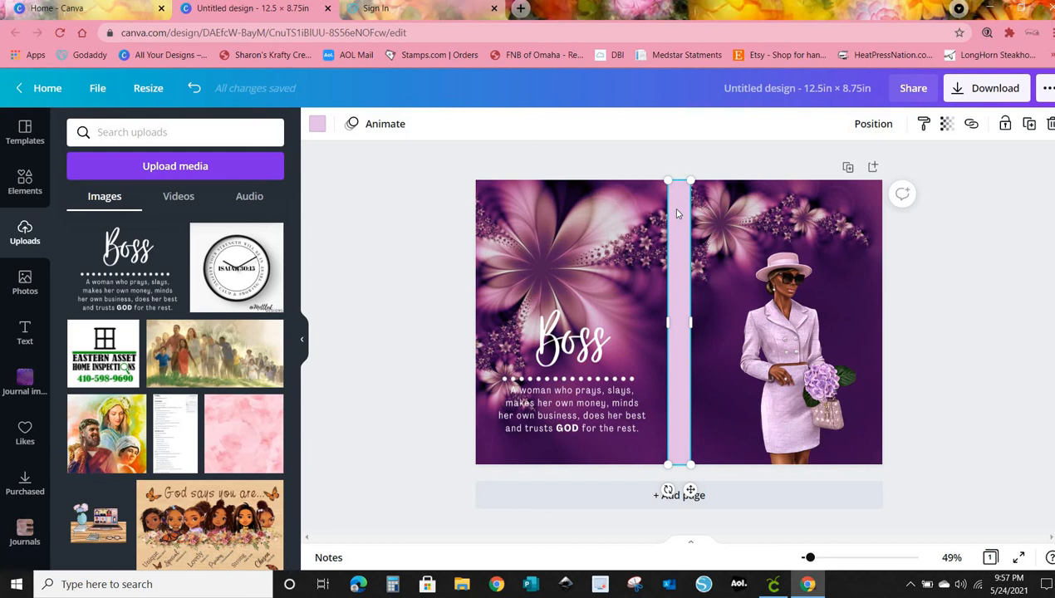
pyautogui.press('Delete')
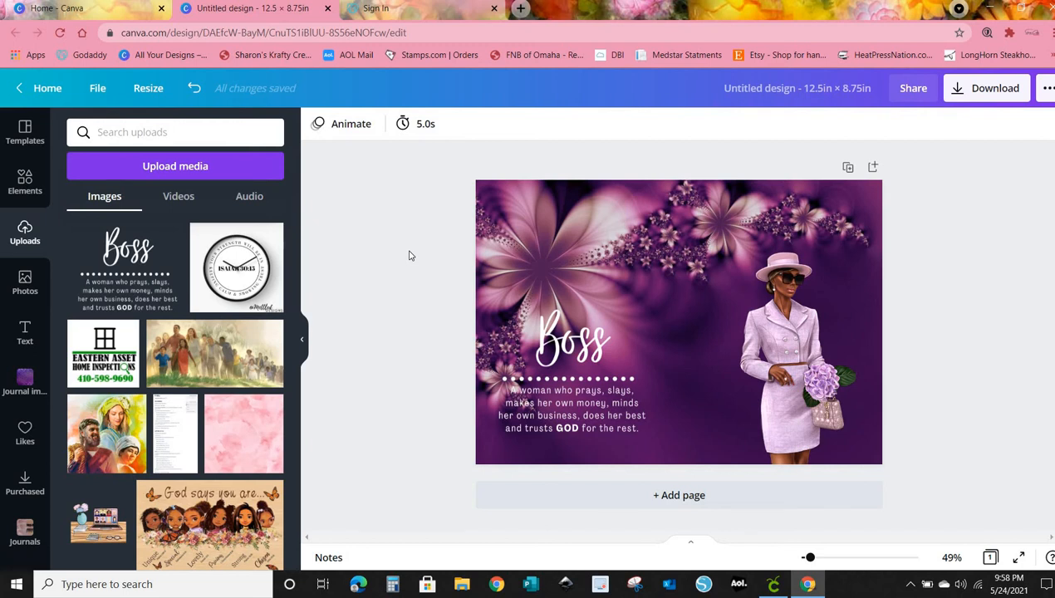
# Download the cover as a PNG at size 1 with the transparent background option
pyautogui.click(1000, 92)
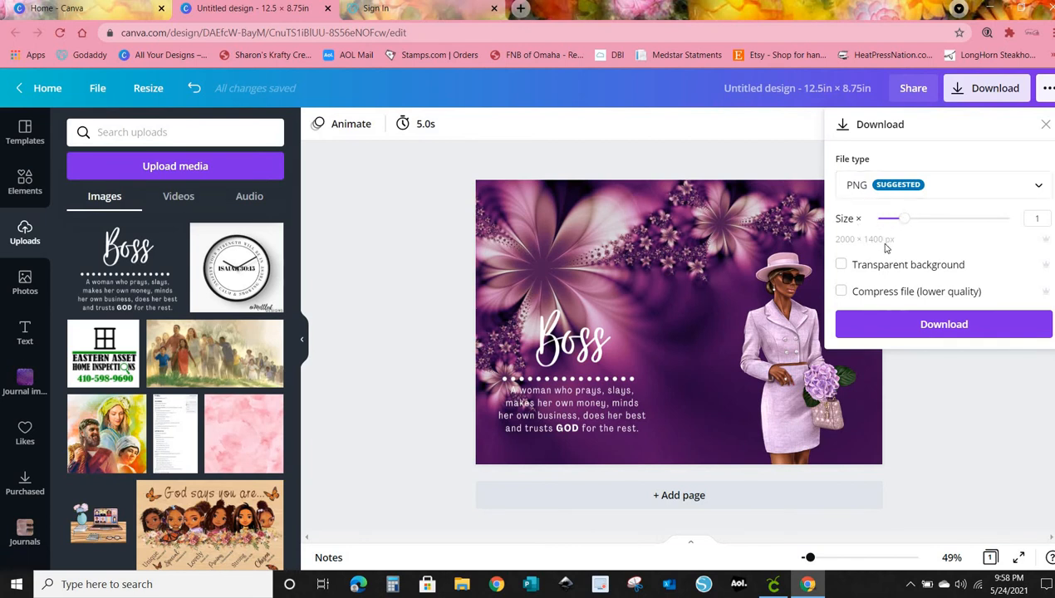
pyautogui.click(842, 266)
pyautogui.click(930, 332)
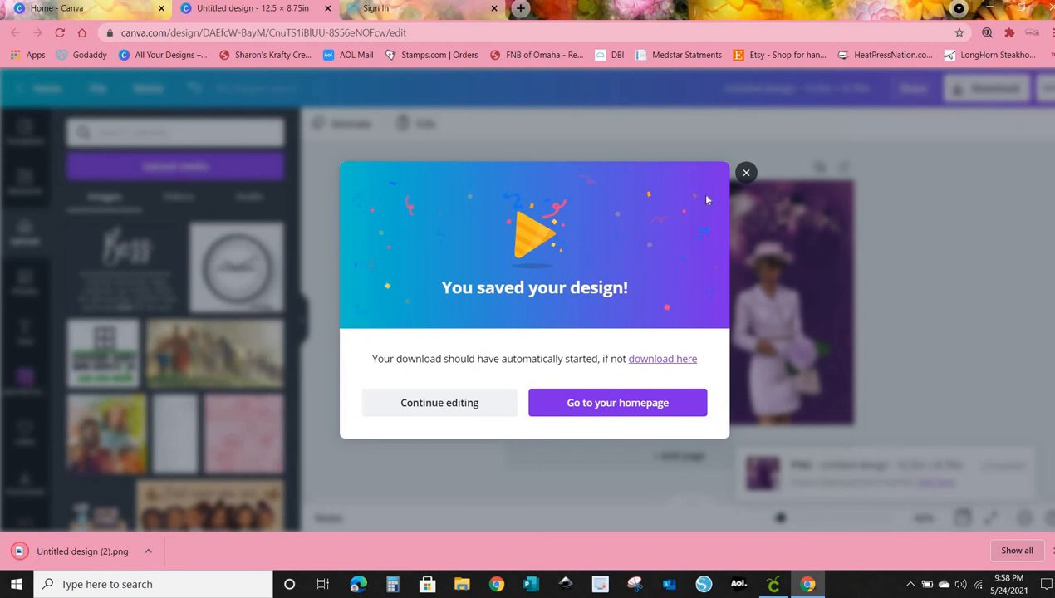
pyautogui.click(746, 174)
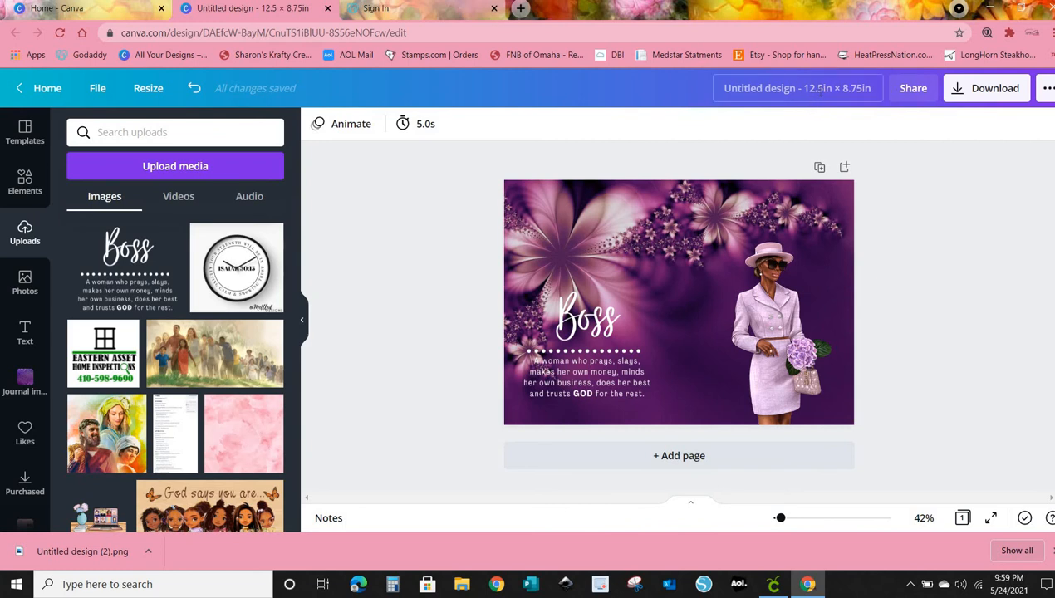
# Open the downloaded Untitled design (2).png to review it, and look at the save location for a copy
pyautogui.click(64, 552)
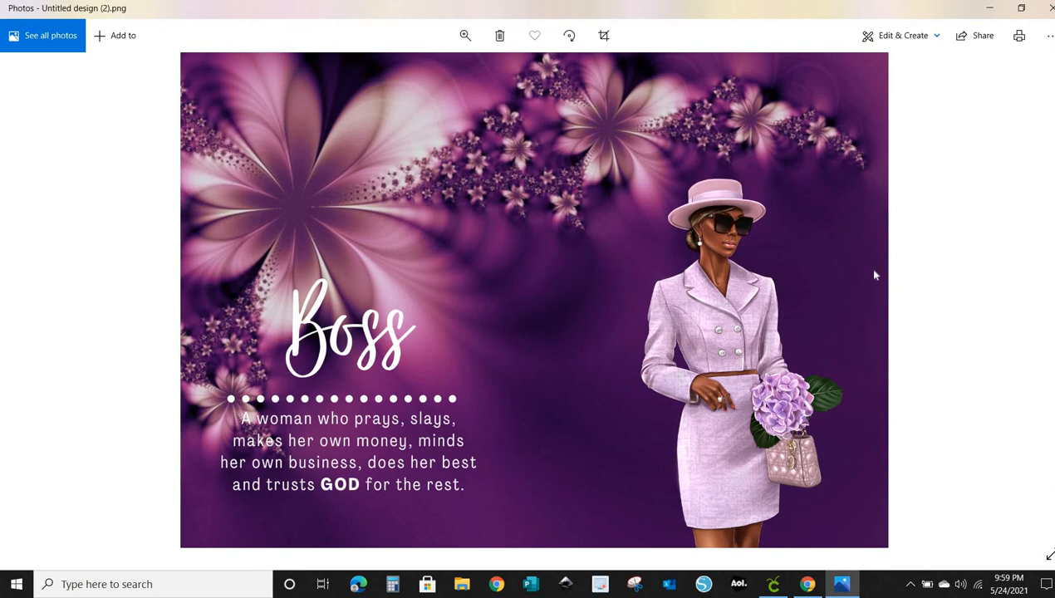
pyautogui.rightClick(896, 214)
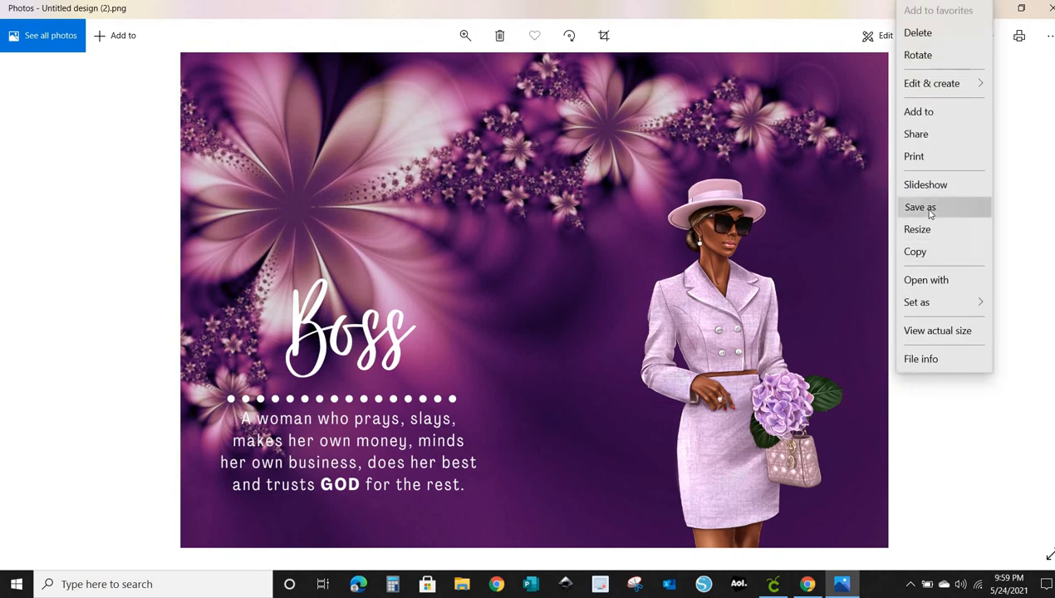
pyautogui.click(925, 209)
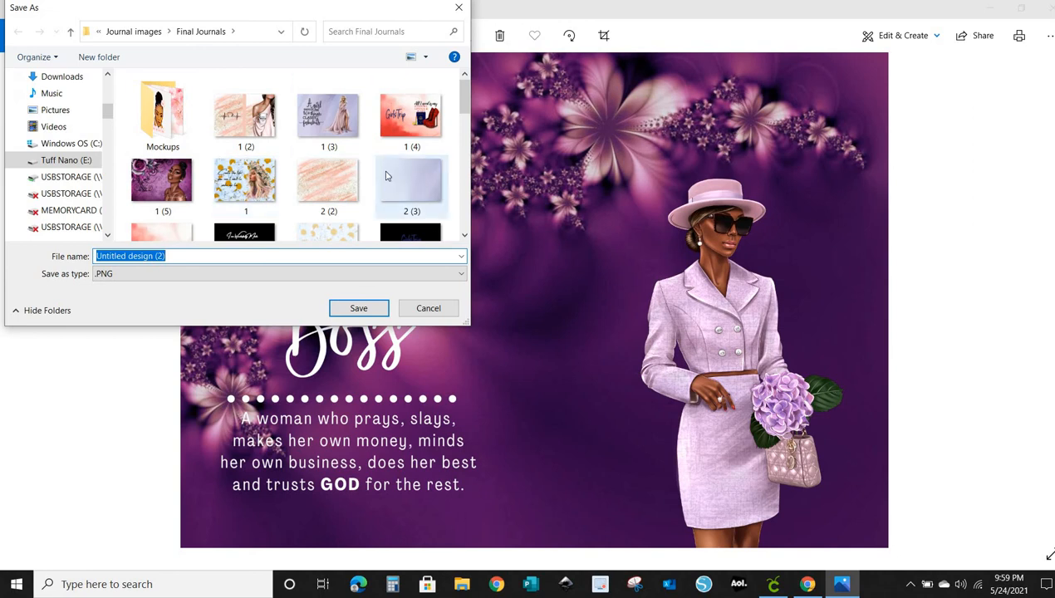
pyautogui.click(429, 308)
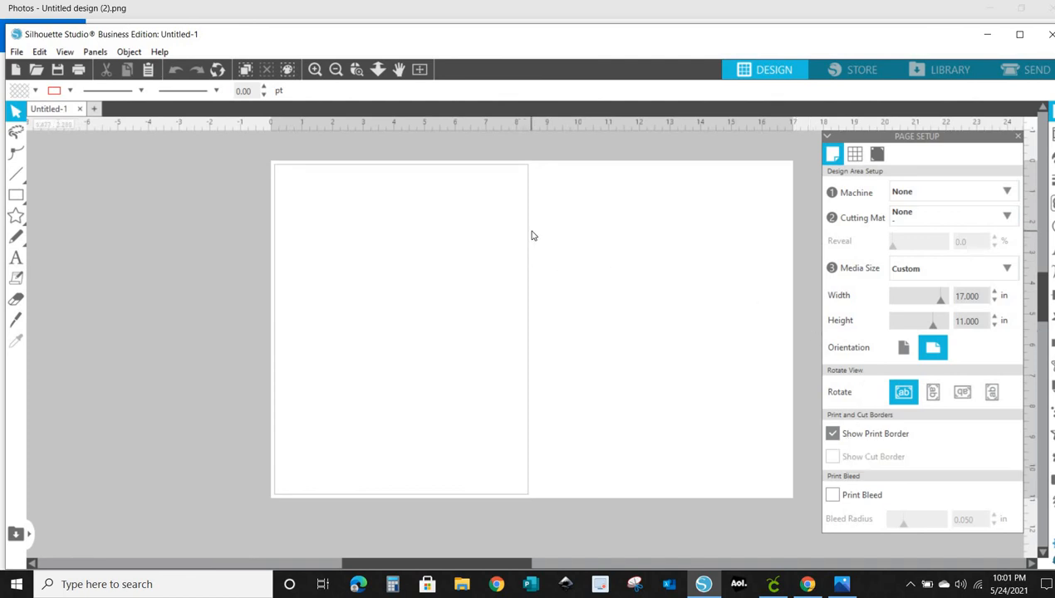
# In Silhouette Studio, set the print paper to 11 x 17 in landscape and switch the page to portrait and back to landscape to refresh the print border
pyautogui.click(19, 52)
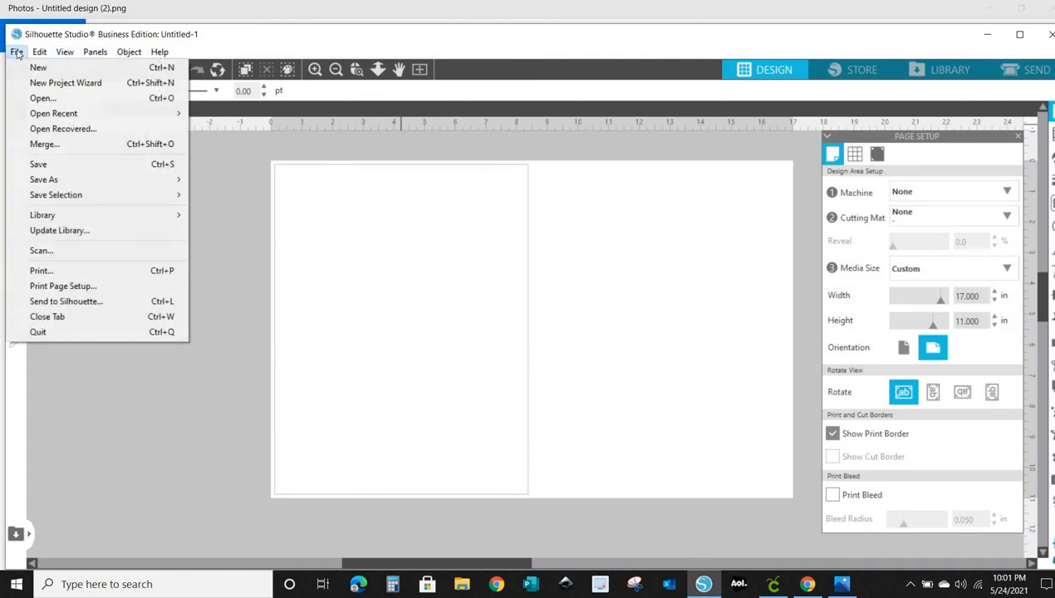
pyautogui.click(47, 287)
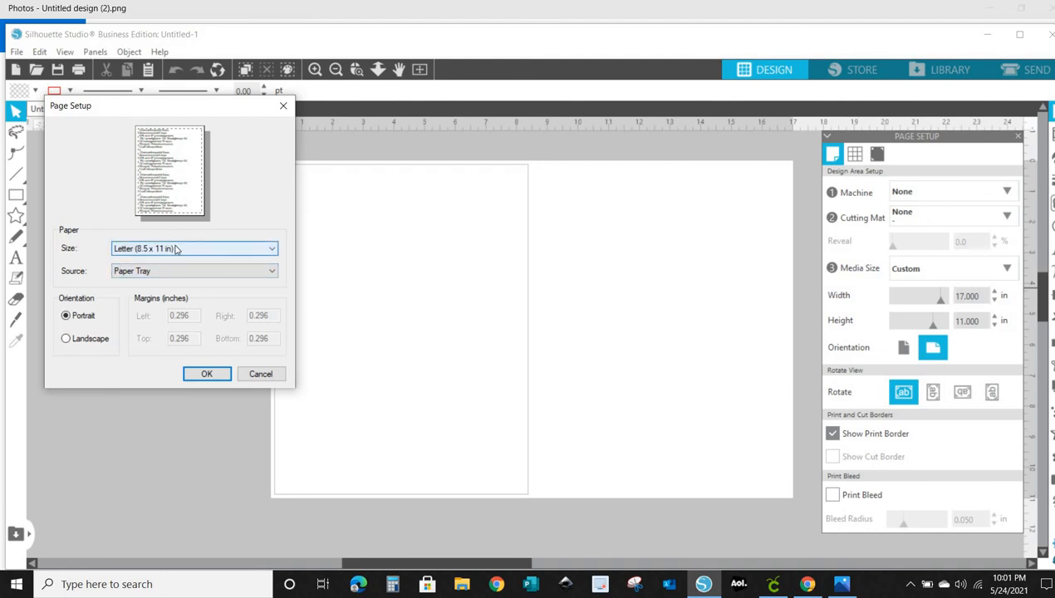
pyautogui.click(149, 251)
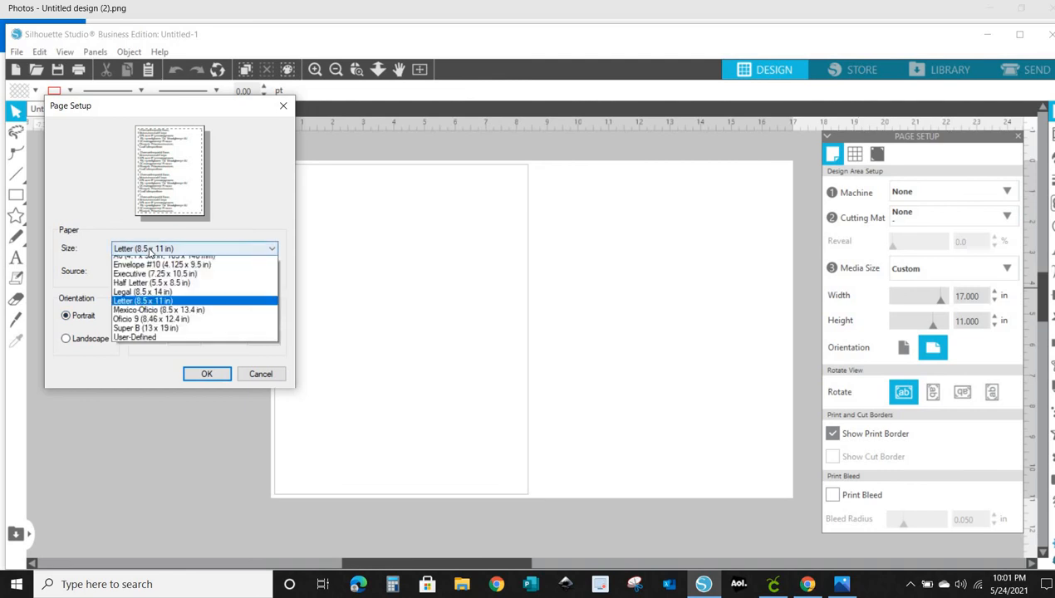
pyautogui.scroll(5, 146, 264)
pyautogui.click(145, 266)
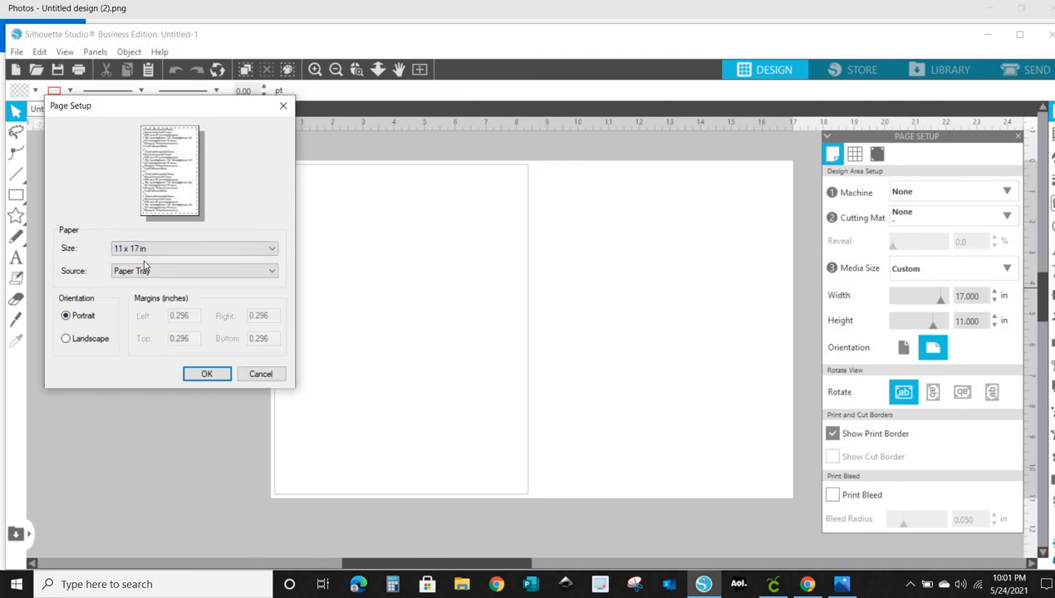
pyautogui.click(84, 348)
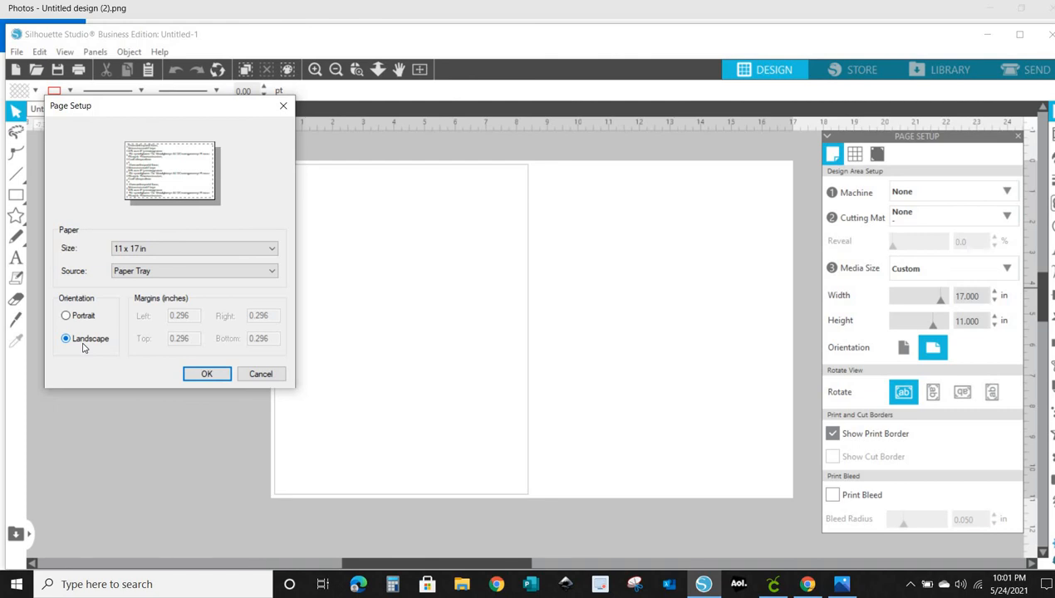
pyautogui.click(196, 375)
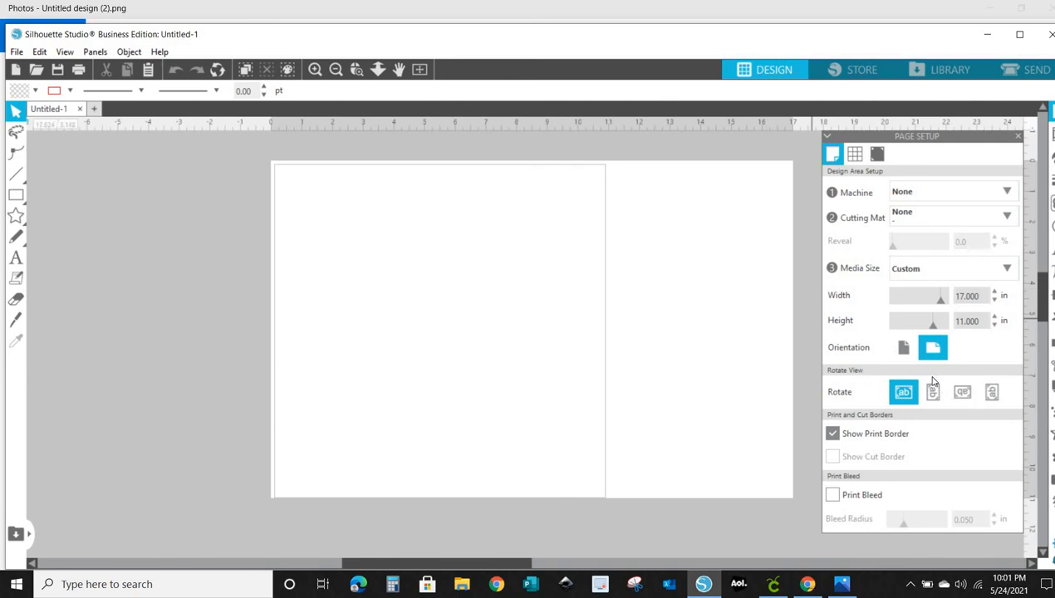
pyautogui.click(904, 349)
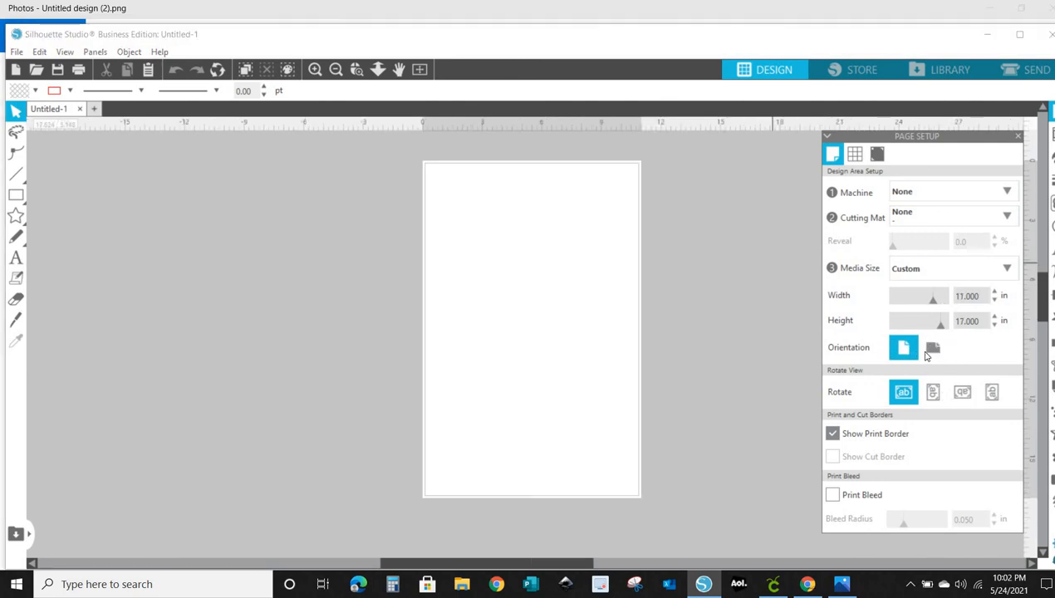
pyautogui.click(933, 348)
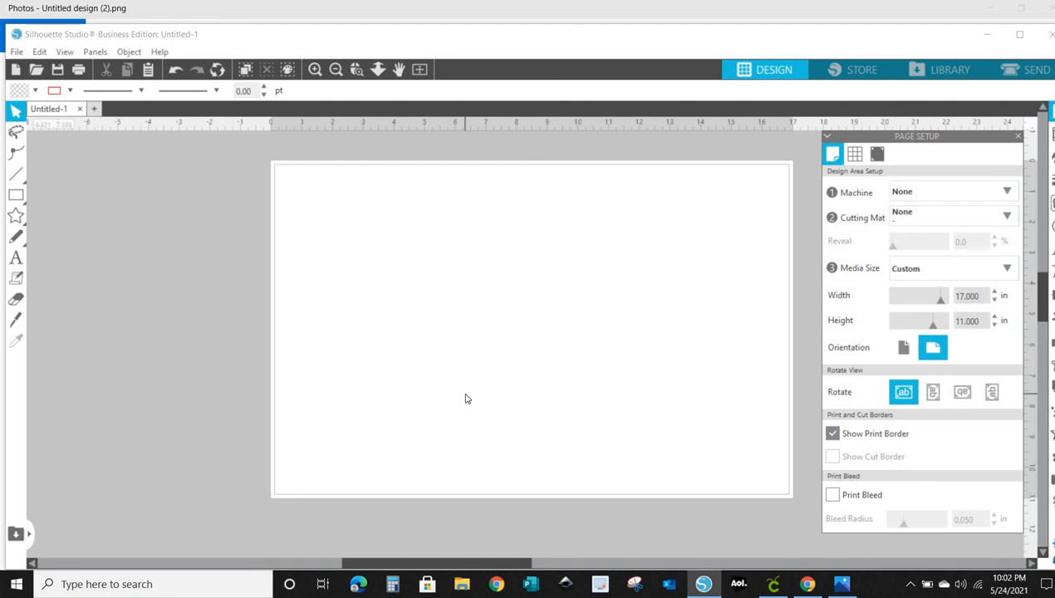
# Merge the "Boss Lady in Lilac" image from the Final Journals folder and move it towards the middle of the page
pyautogui.click(17, 51)
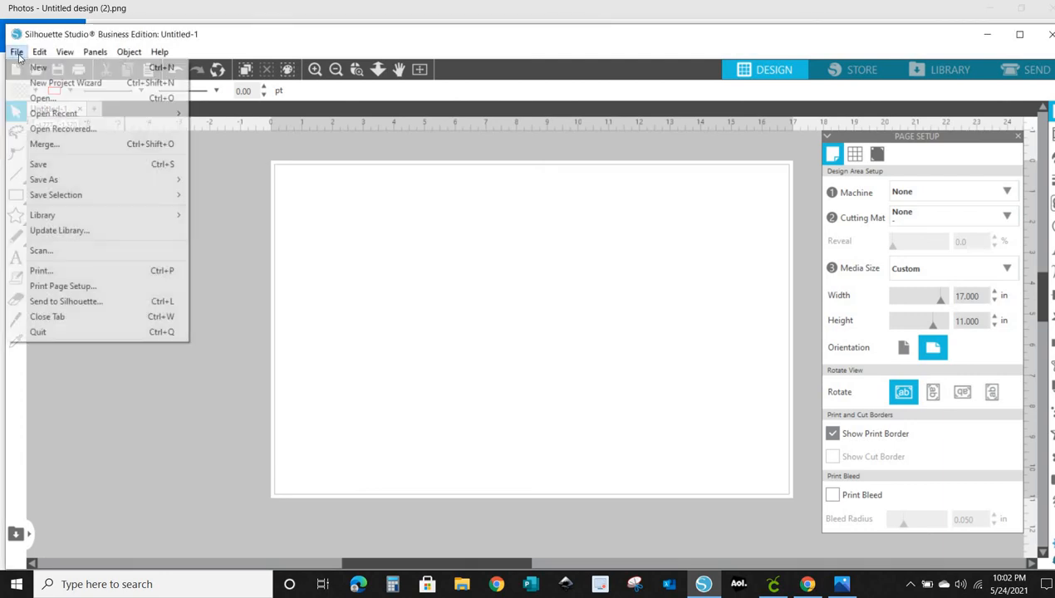
pyautogui.click(48, 145)
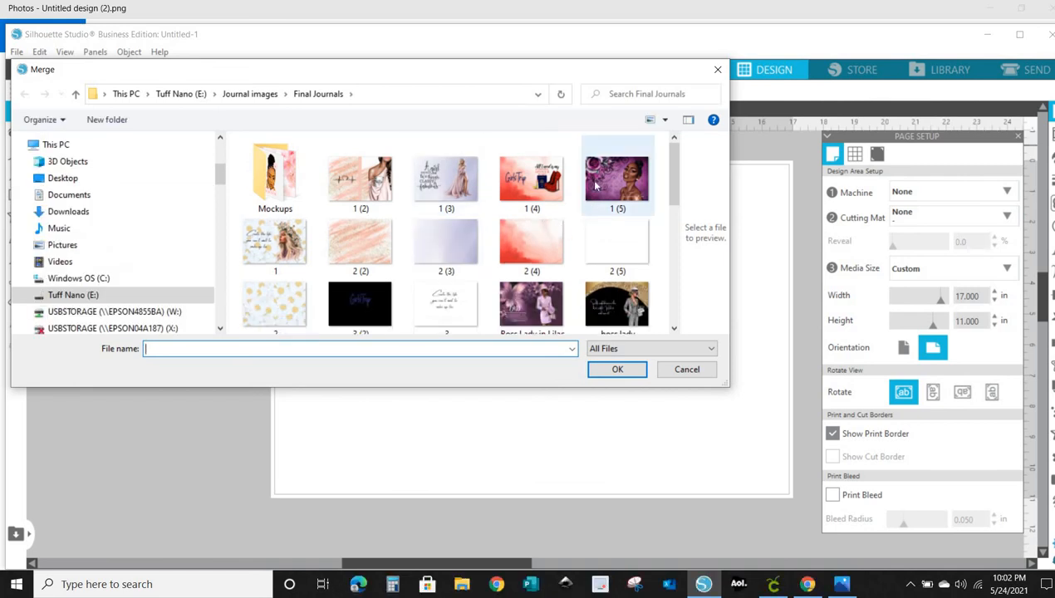
pyautogui.doubleClick(529, 315)
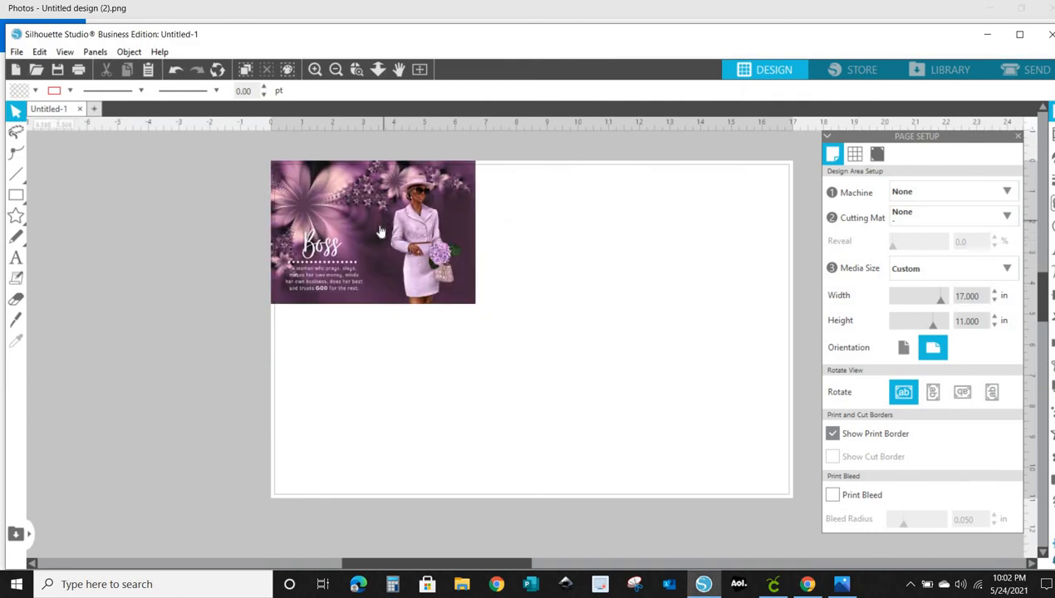
pyautogui.moveTo(380, 231)
pyautogui.mouseDown()
pyautogui.moveTo(429, 261)
pyautogui.moveTo(524, 271)
pyautogui.mouseUp()
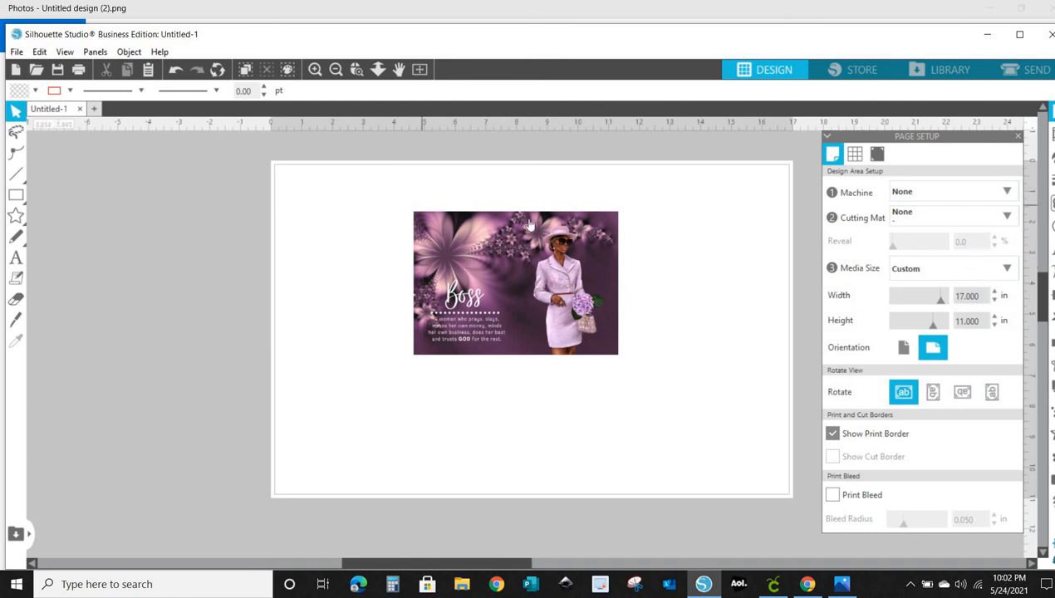
# Resize the merged cover image to 12.5 in wide and 8.75 in high
pyautogui.click(500, 280)
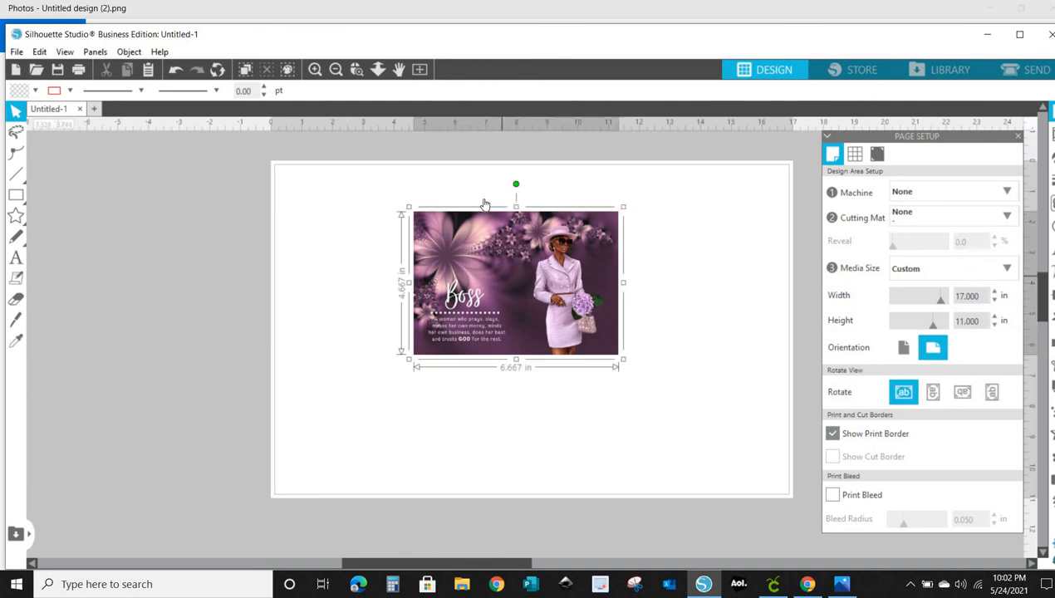
pyautogui.click(346, 92)
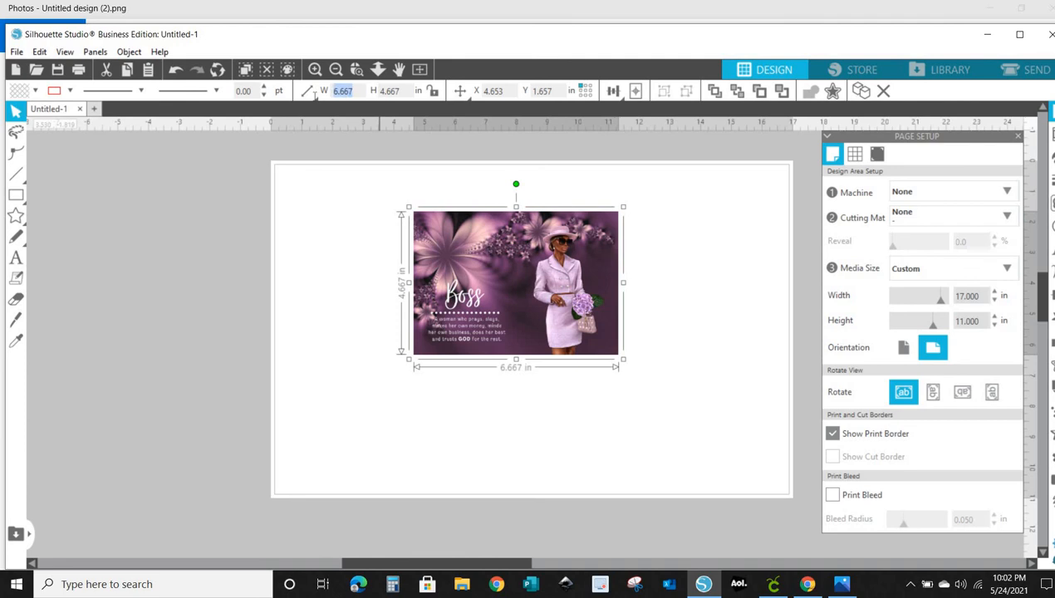
pyautogui.moveTo(314, 104)
pyautogui.write('12.5')
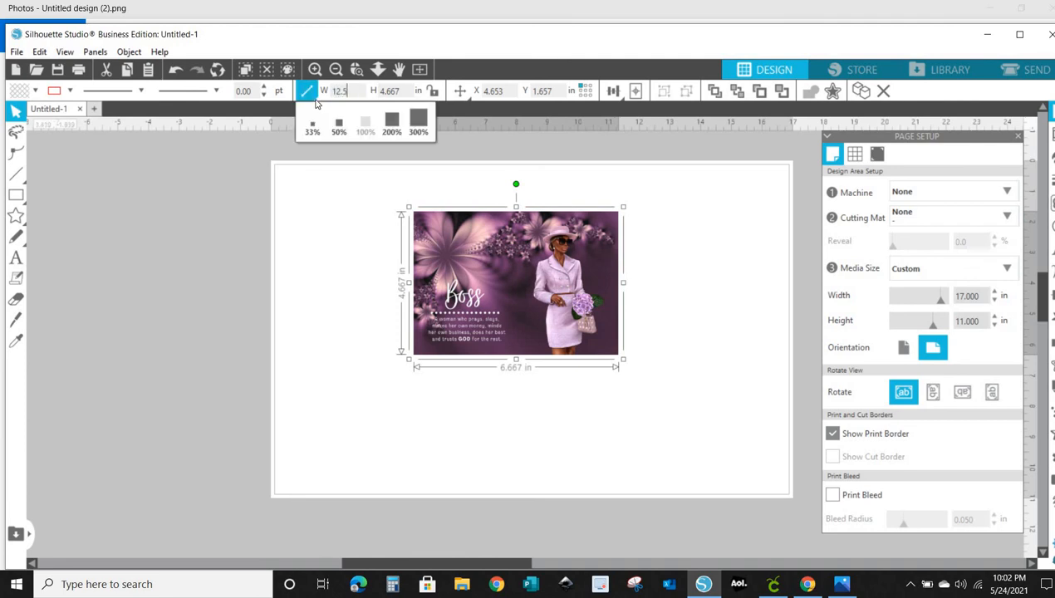
pyautogui.press('Tab')
pyautogui.write('8')
pyautogui.press('Return')
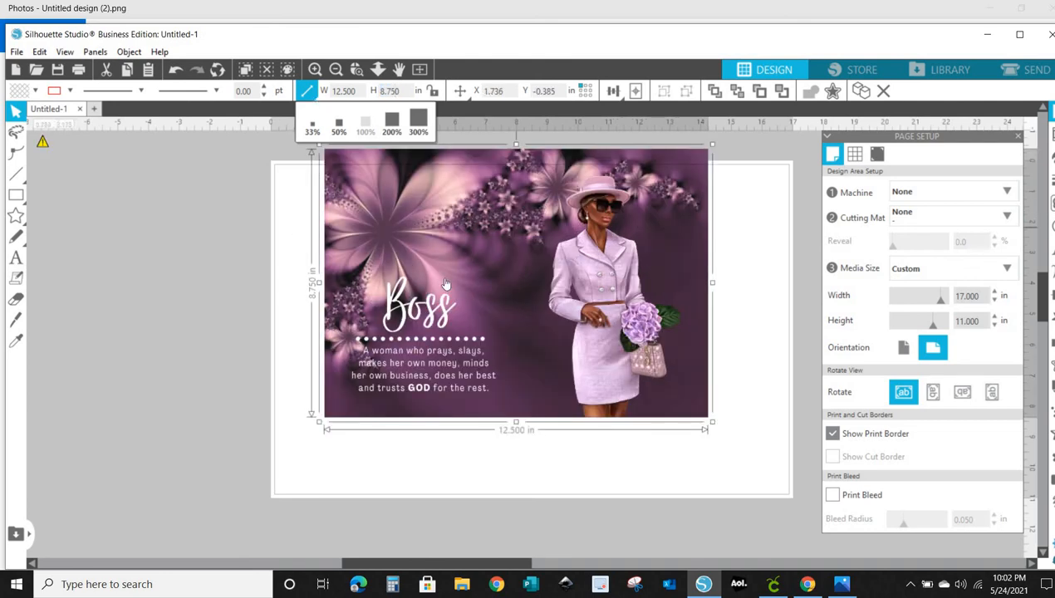
# Move the cover image fully inside the print border, roughly centred on the page, and deselect it
pyautogui.moveTo(471, 309); pyautogui.dragTo(483, 350)
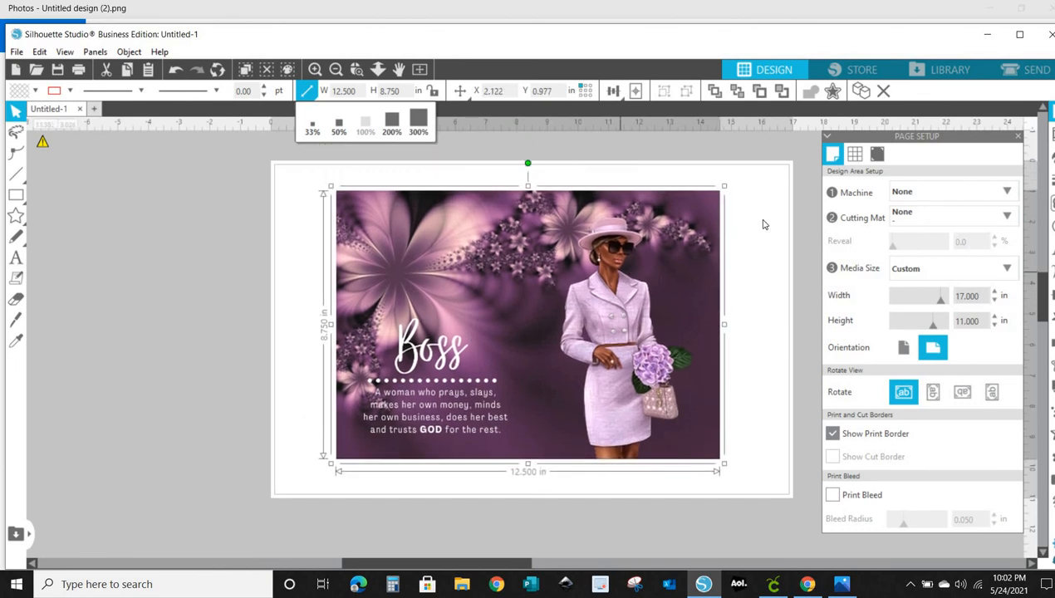
pyautogui.click(745, 186)
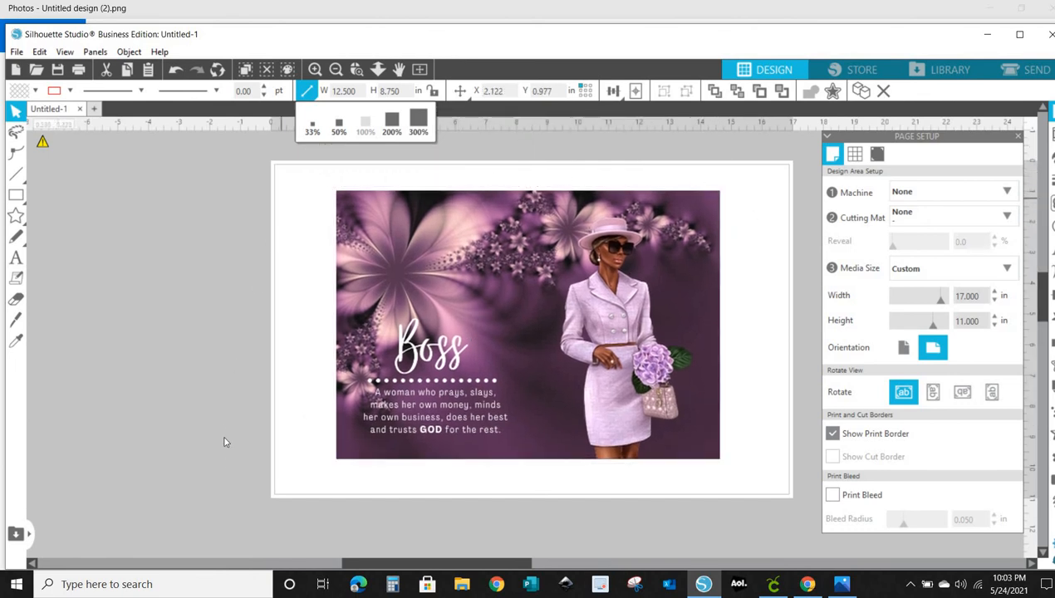
pyautogui.click(746, 275)
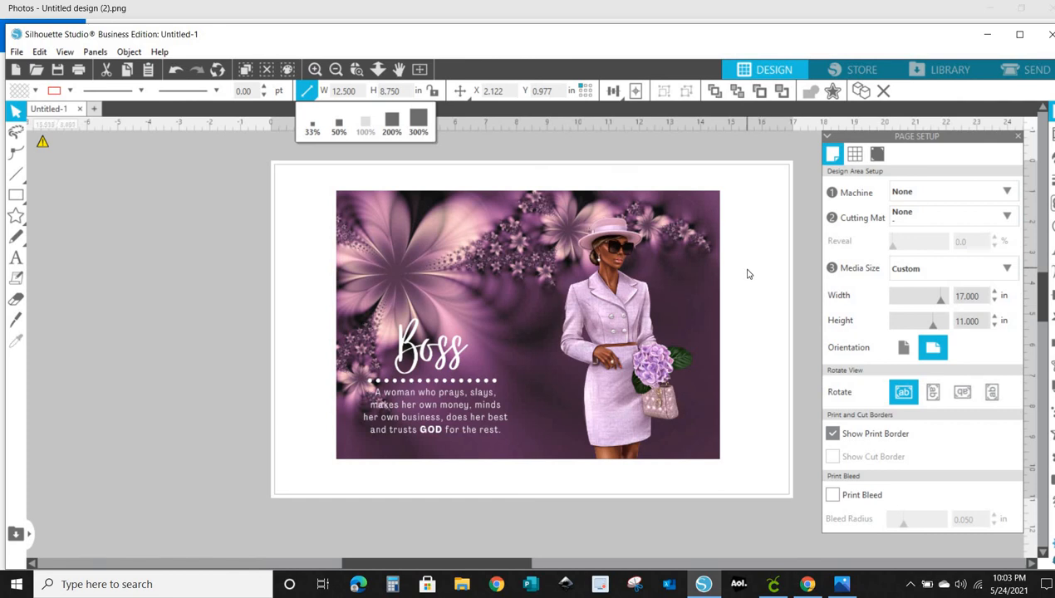